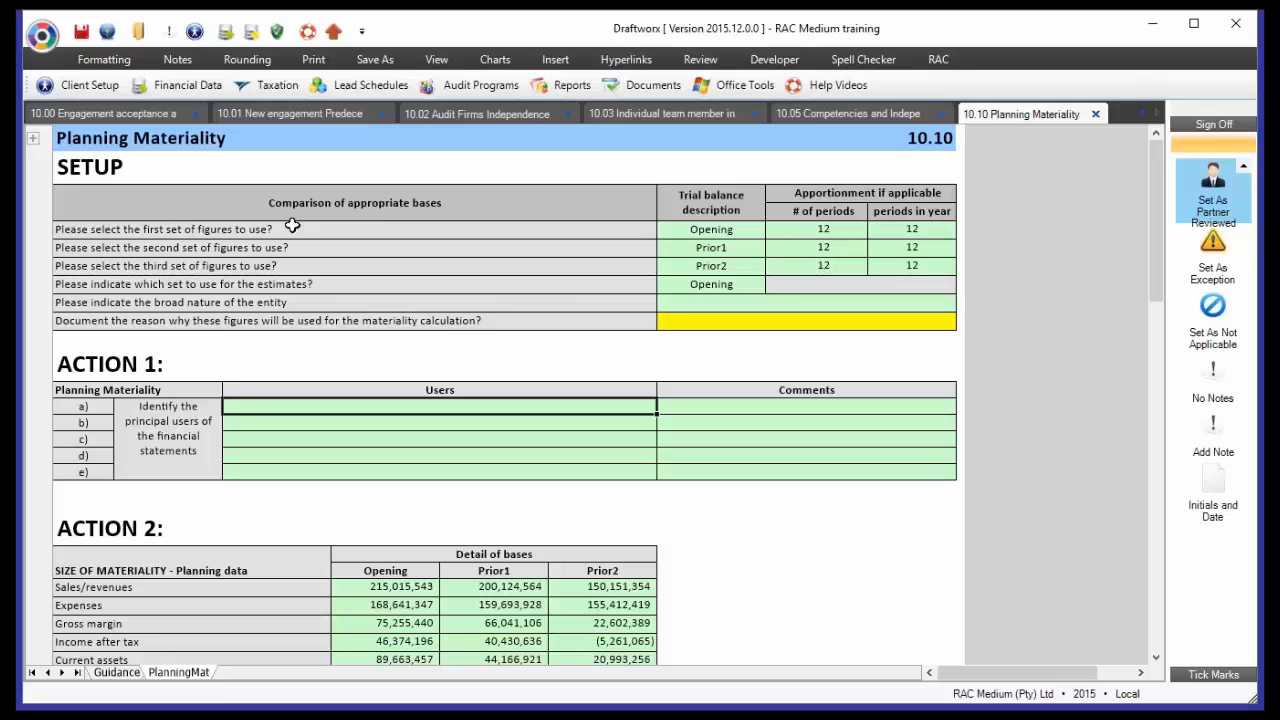
Review the three trial balance selections in Setup against the corresponding columns of the Action 2 detail of bases
drag(292, 226, 700, 268)
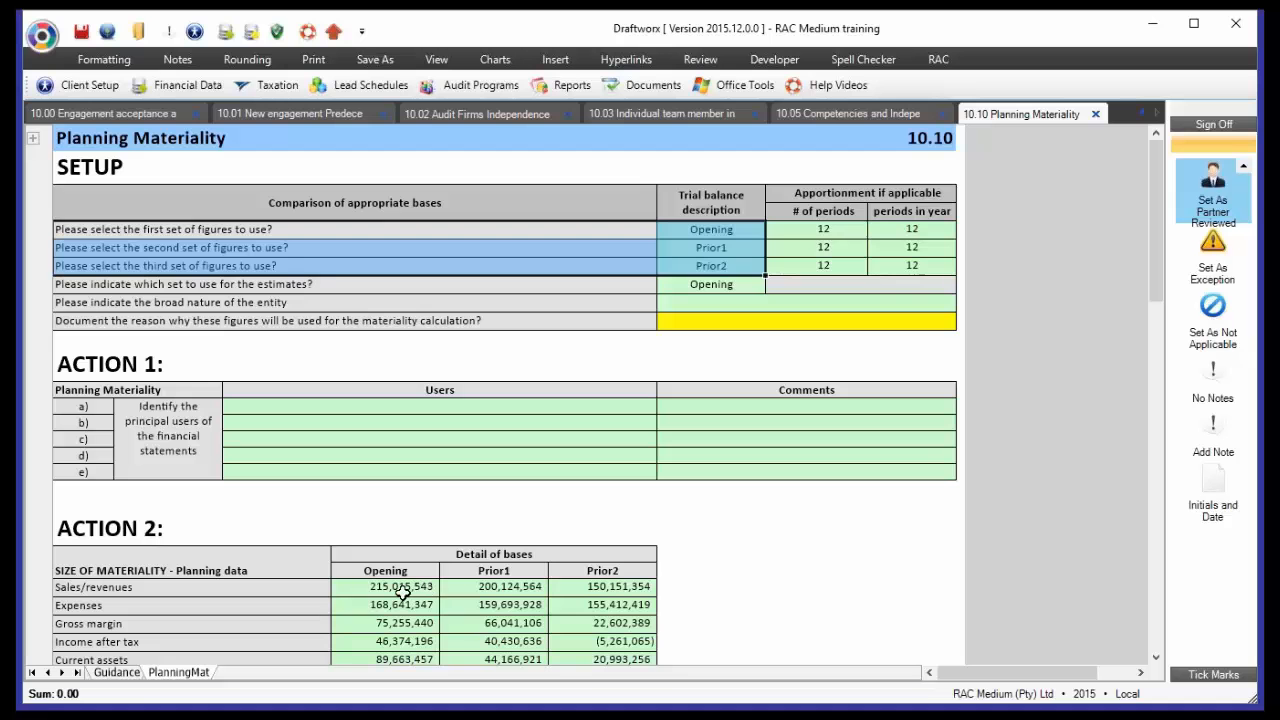
drag(401, 590, 590, 648)
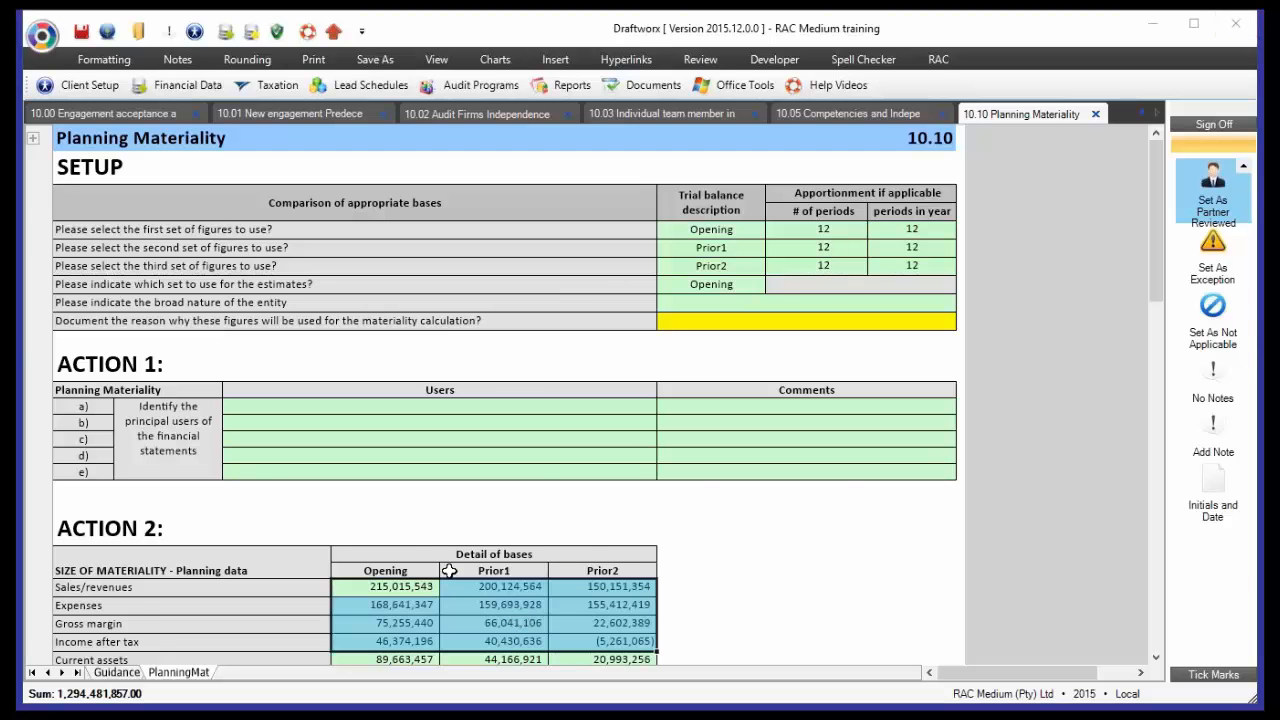
click(391, 573)
click(487, 572)
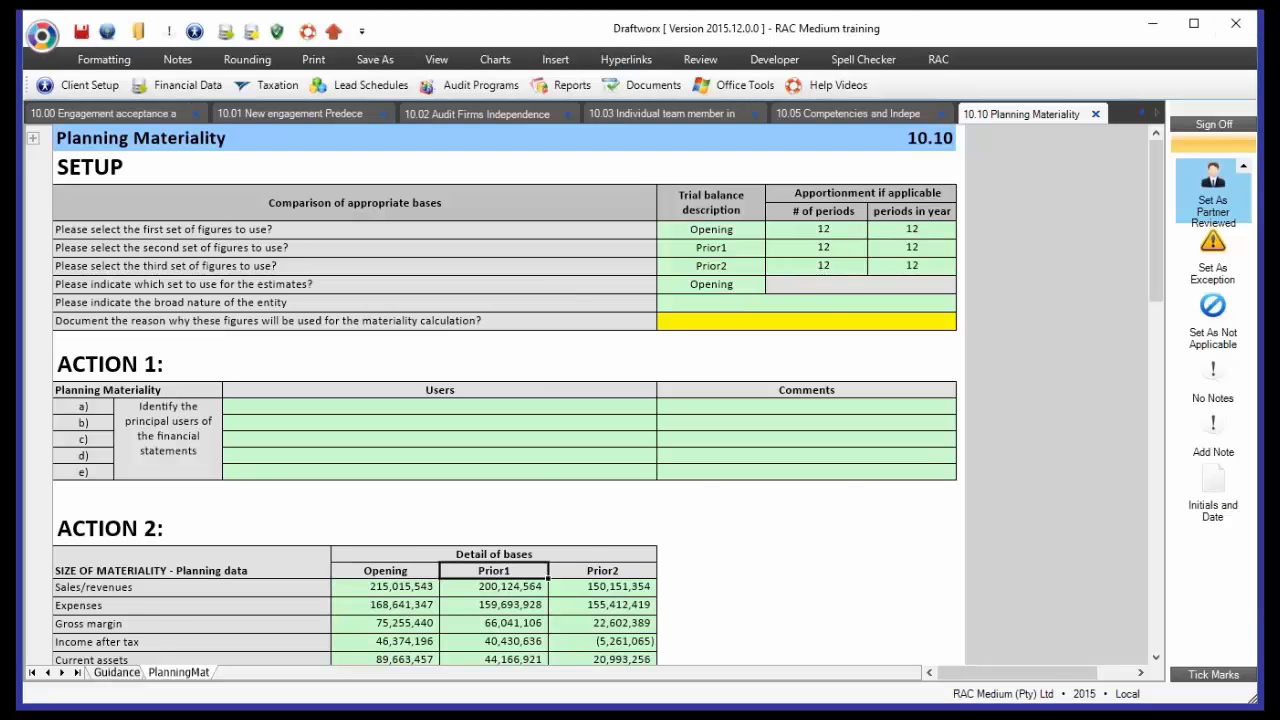
click(576, 576)
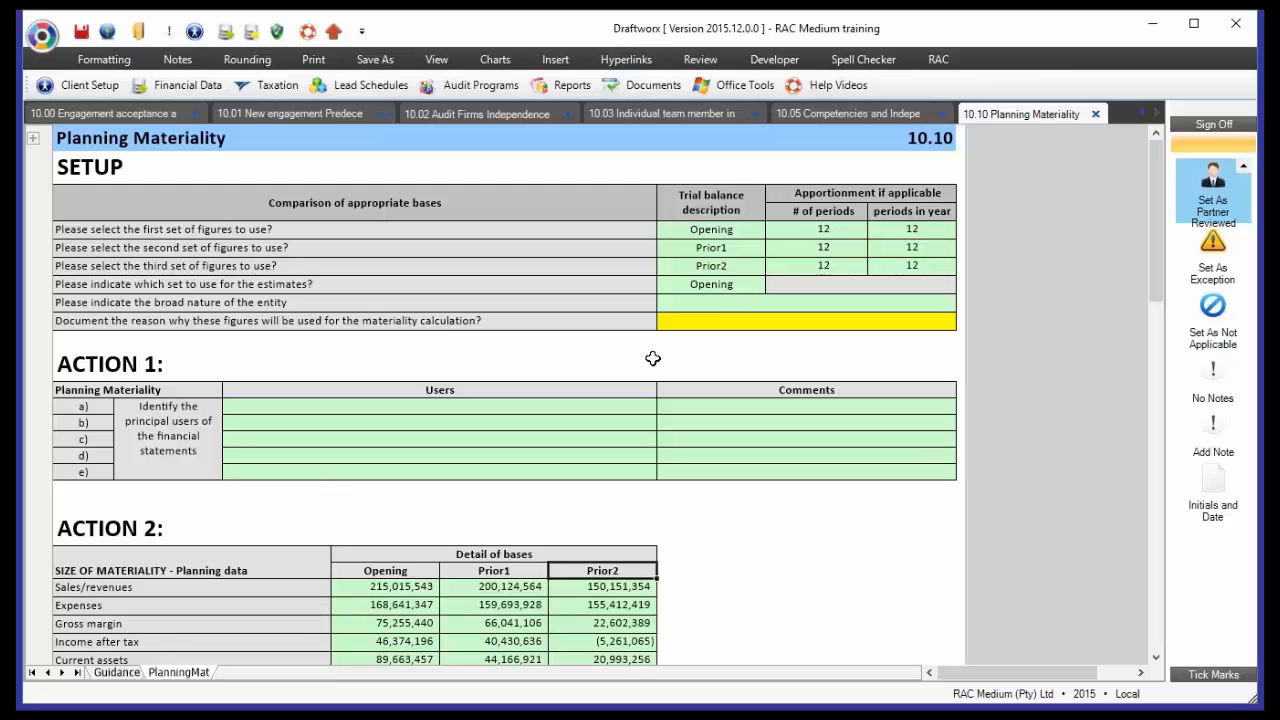
Set the first set of figures to Final and check the first column of figures in Action 2
click(695, 233)
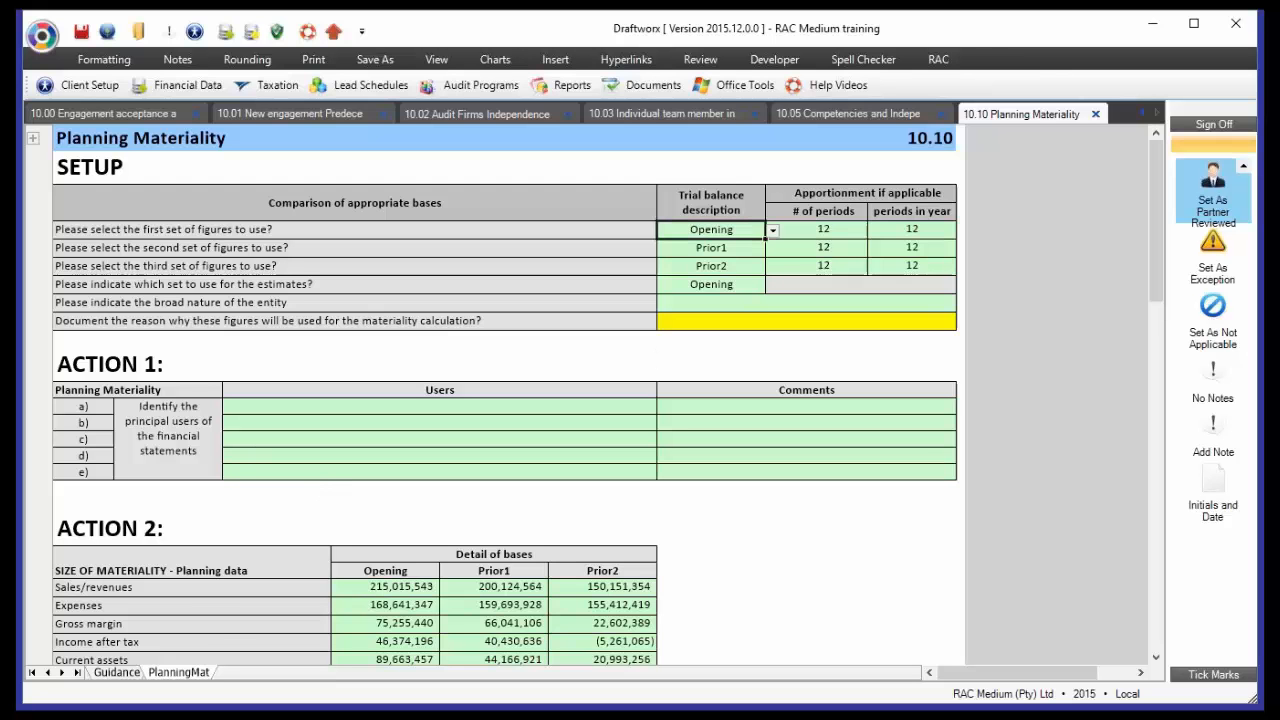
click(773, 231)
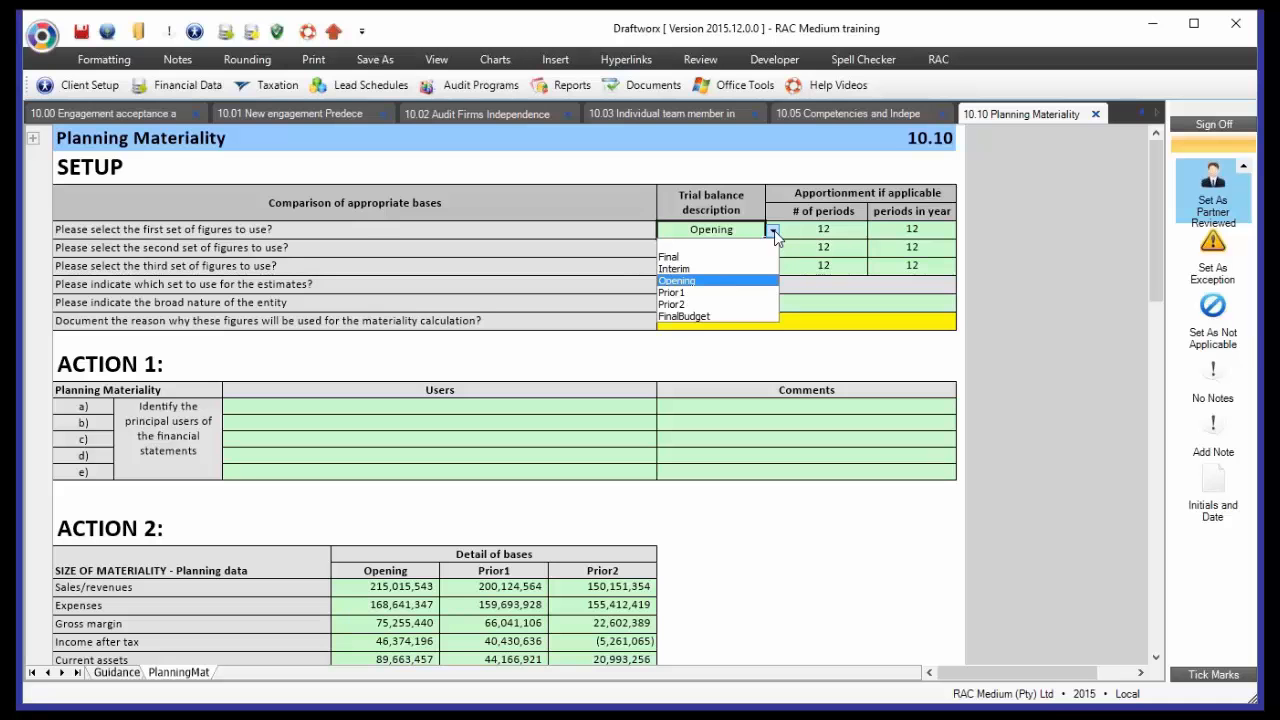
click(672, 257)
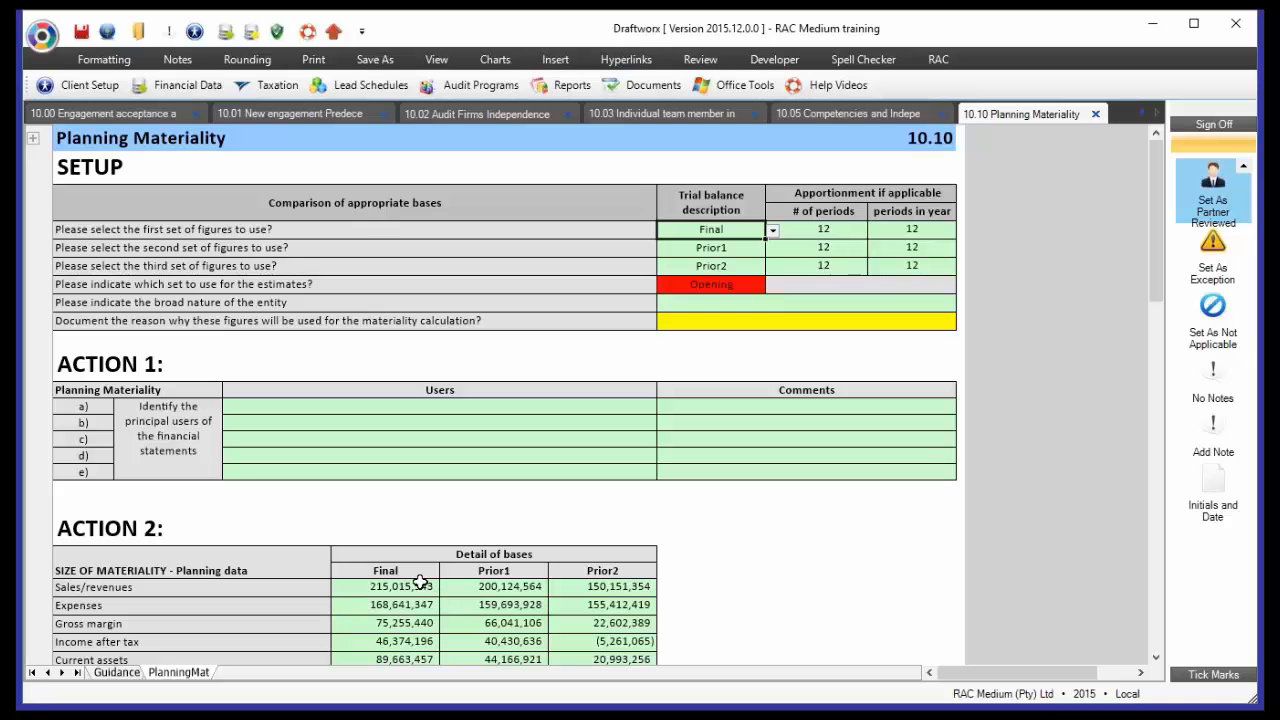
click(368, 569)
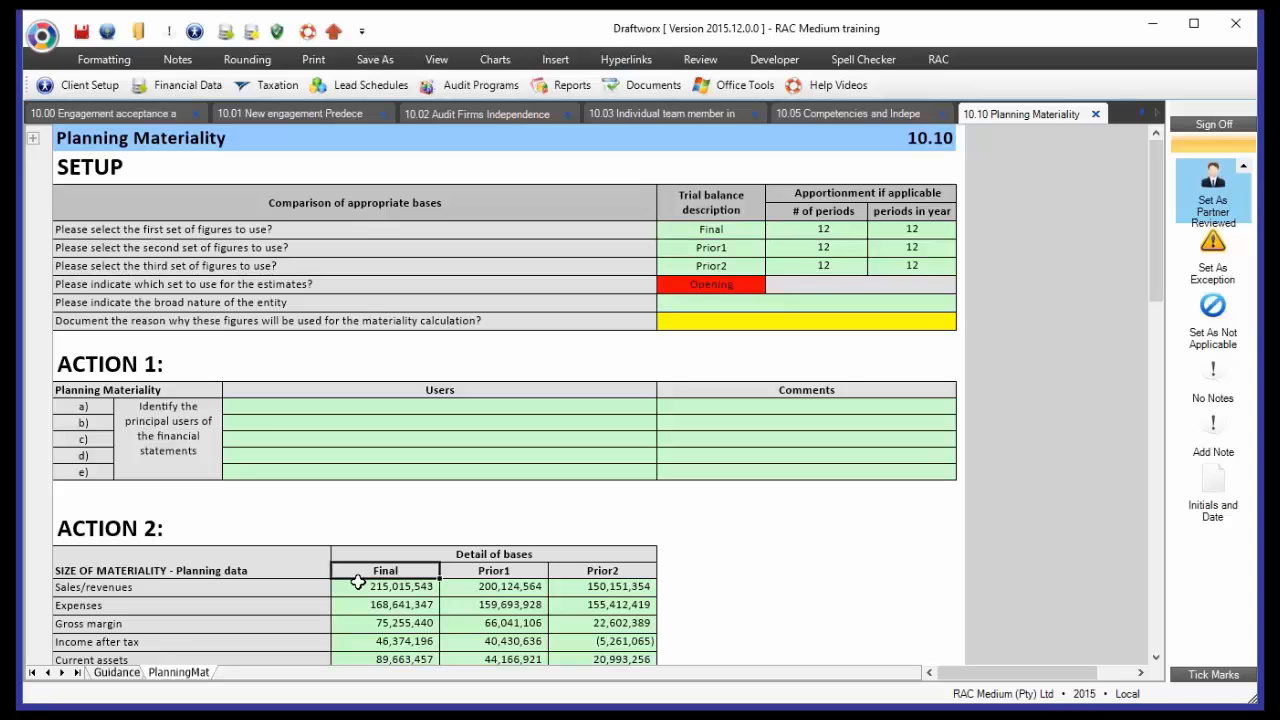
click(409, 589)
shift+click(410, 628)
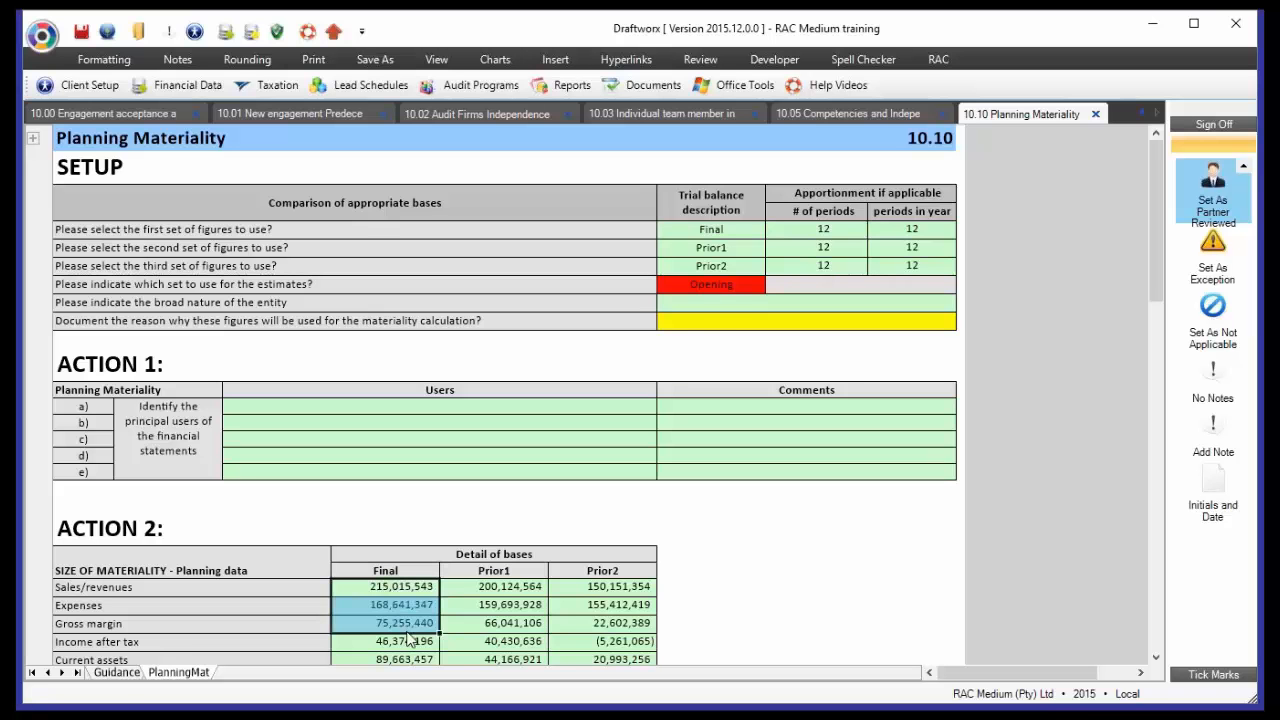
Check the Action 3 materiality calculation and set the figures used for the estimates to Final
click(746, 287)
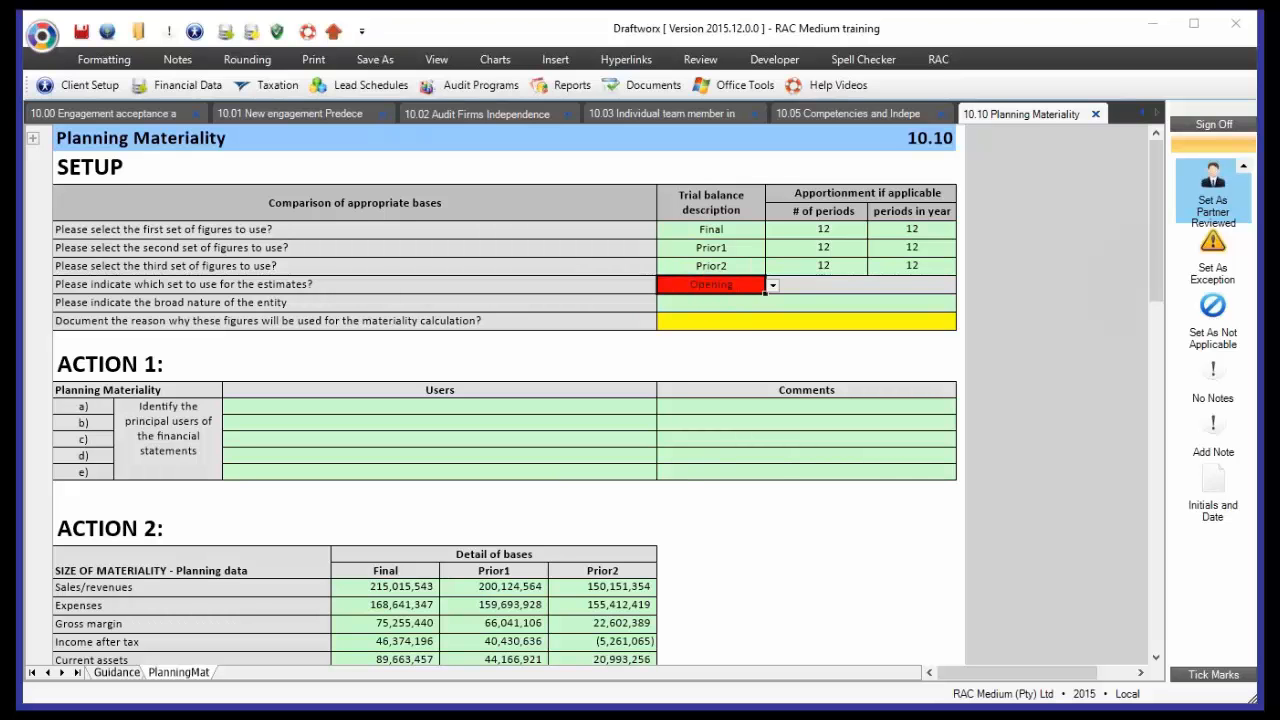
scroll(545, 604, down, 10)
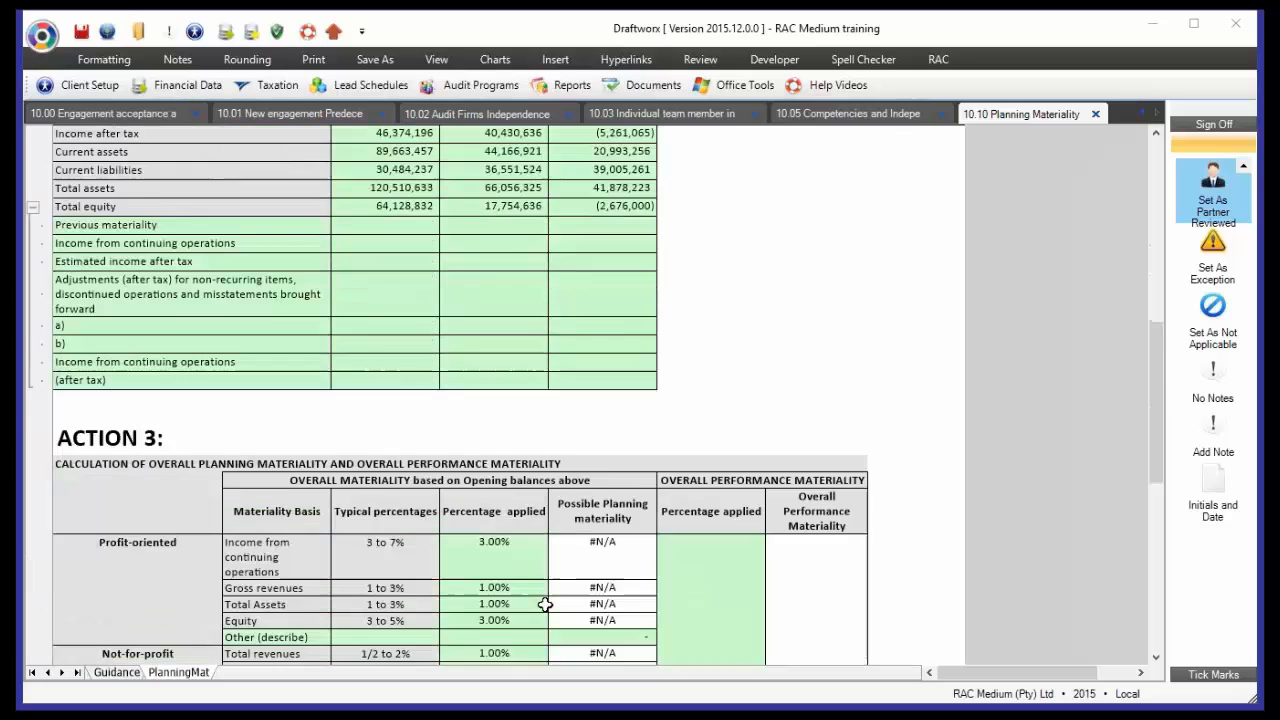
scroll(545, 604, down, 5)
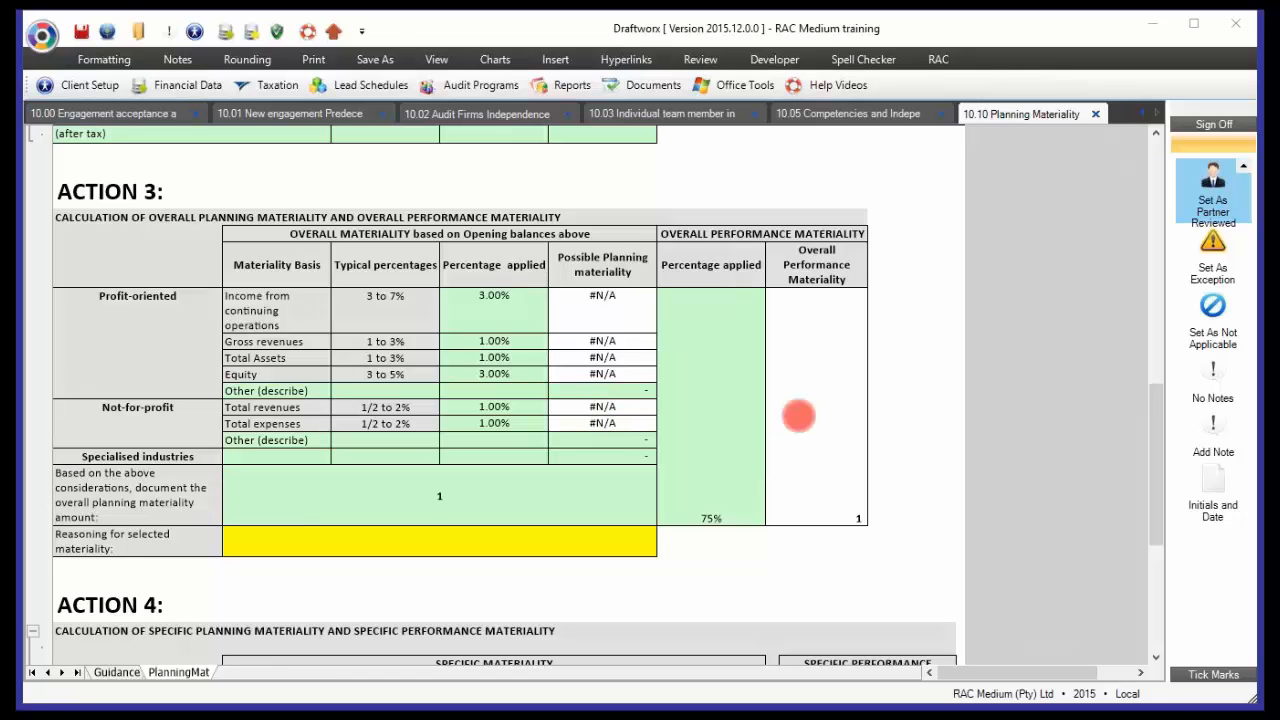
scroll(813, 384, up, 10)
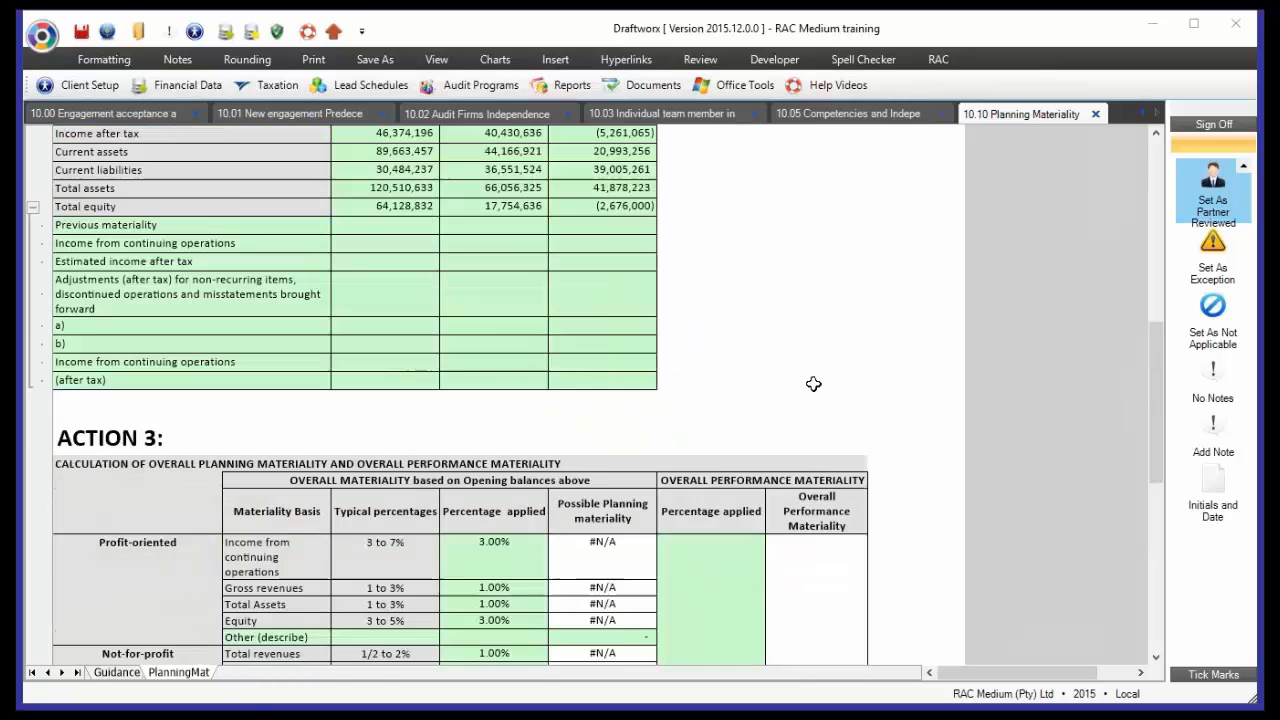
scroll(813, 384, up, 2)
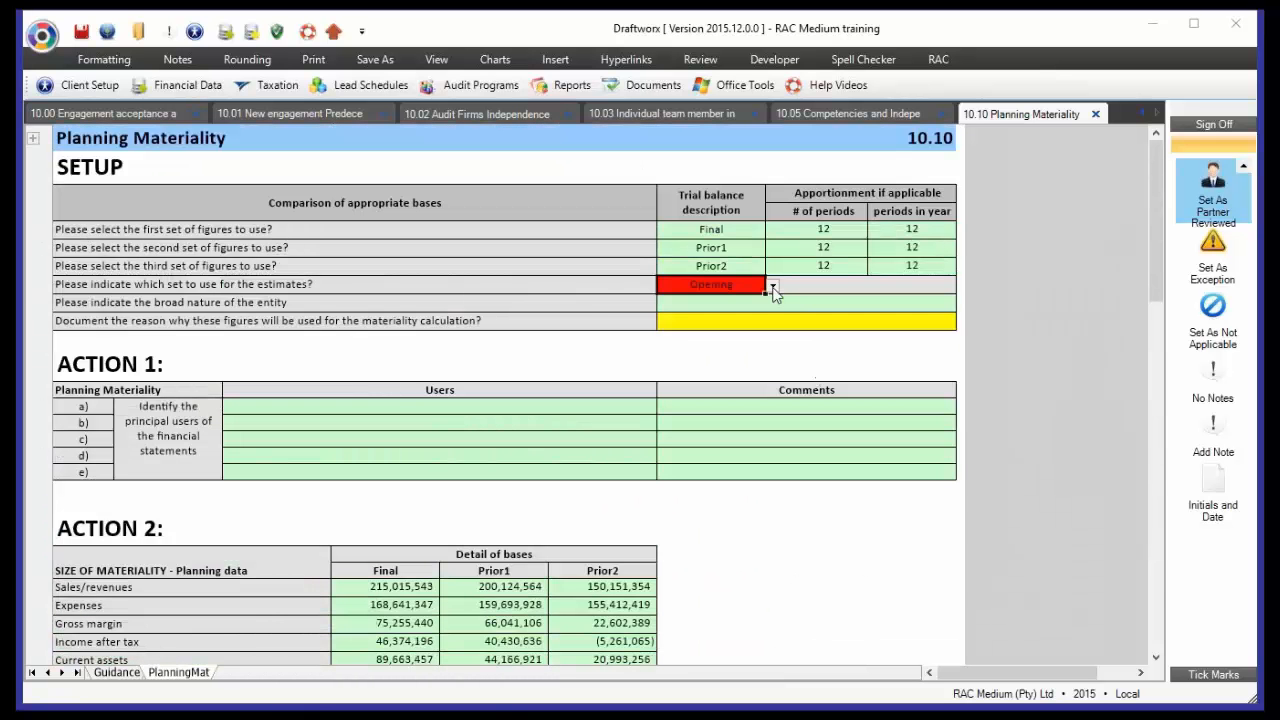
click(772, 287)
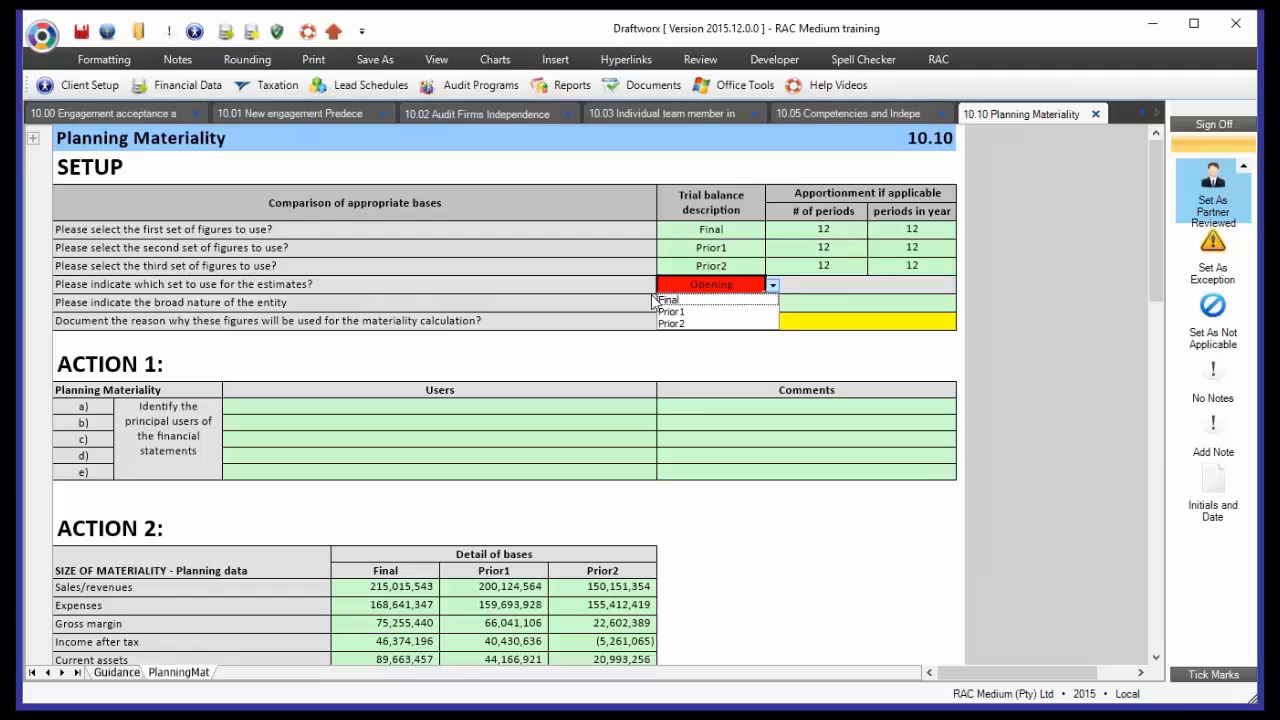
click(689, 303)
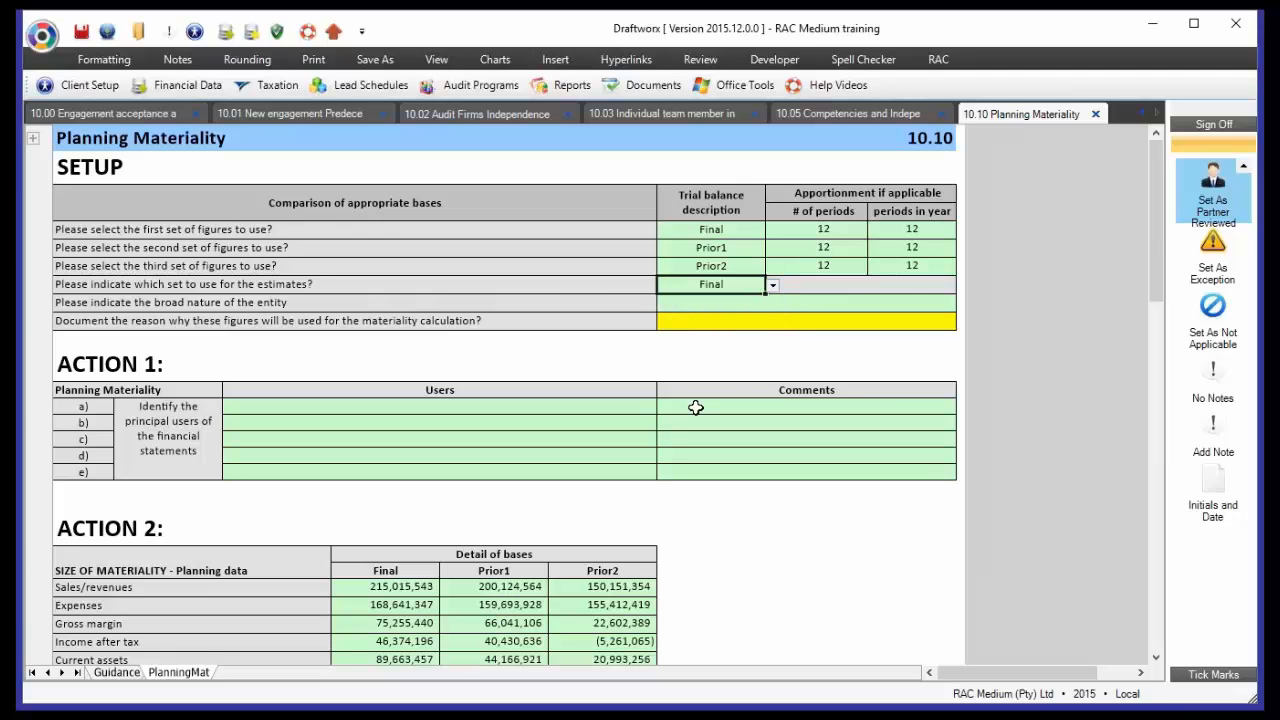
Set the number of periods for the first set of figures to 10 and check its sales/revenues figure
click(850, 231)
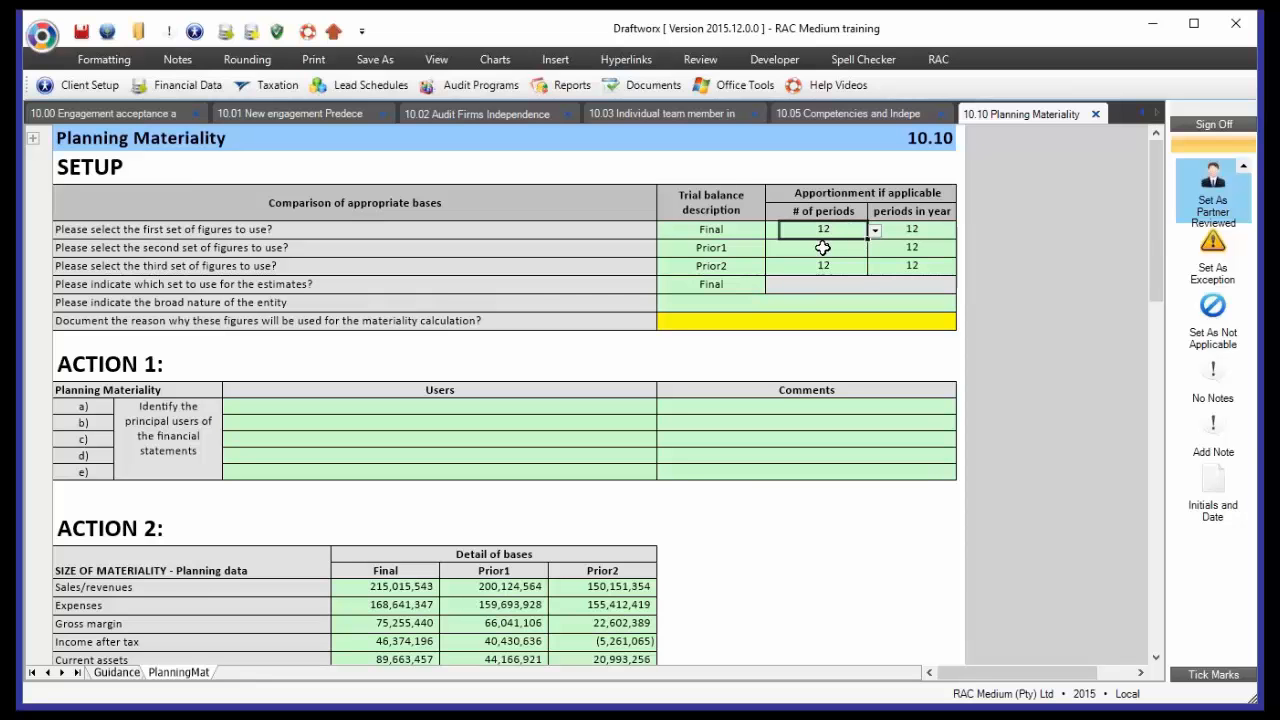
click(874, 231)
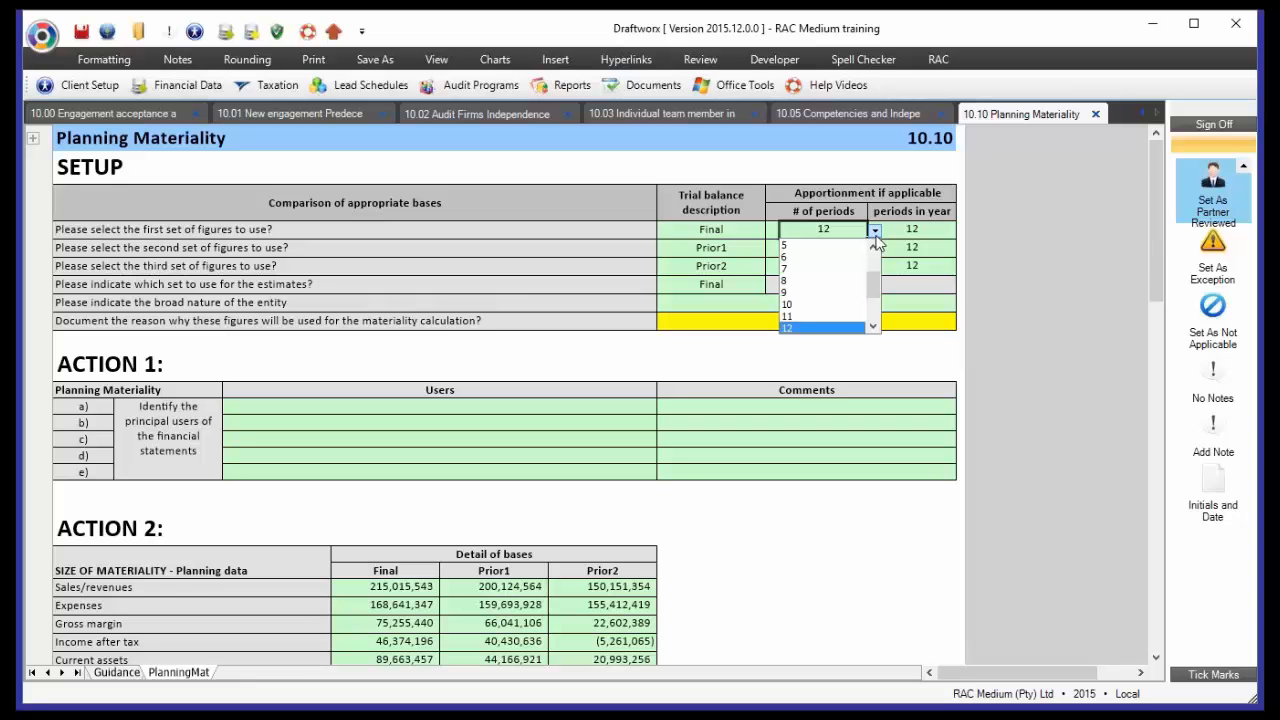
click(789, 304)
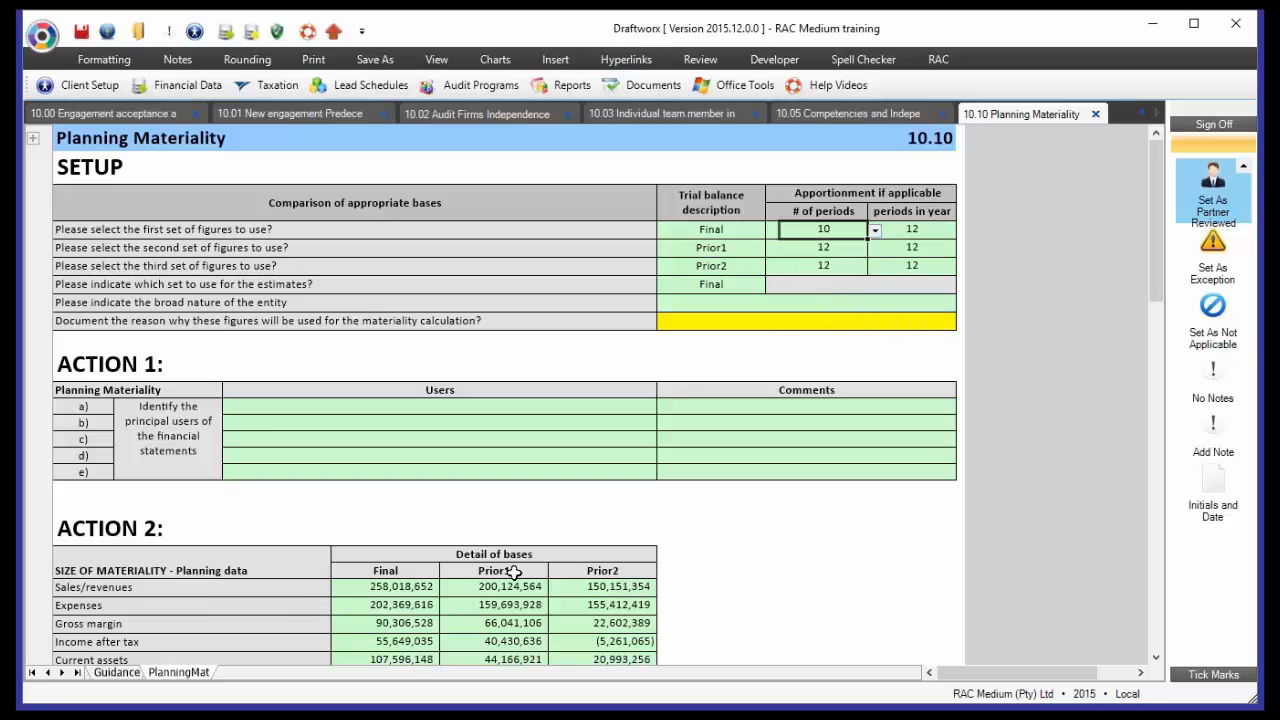
click(391, 591)
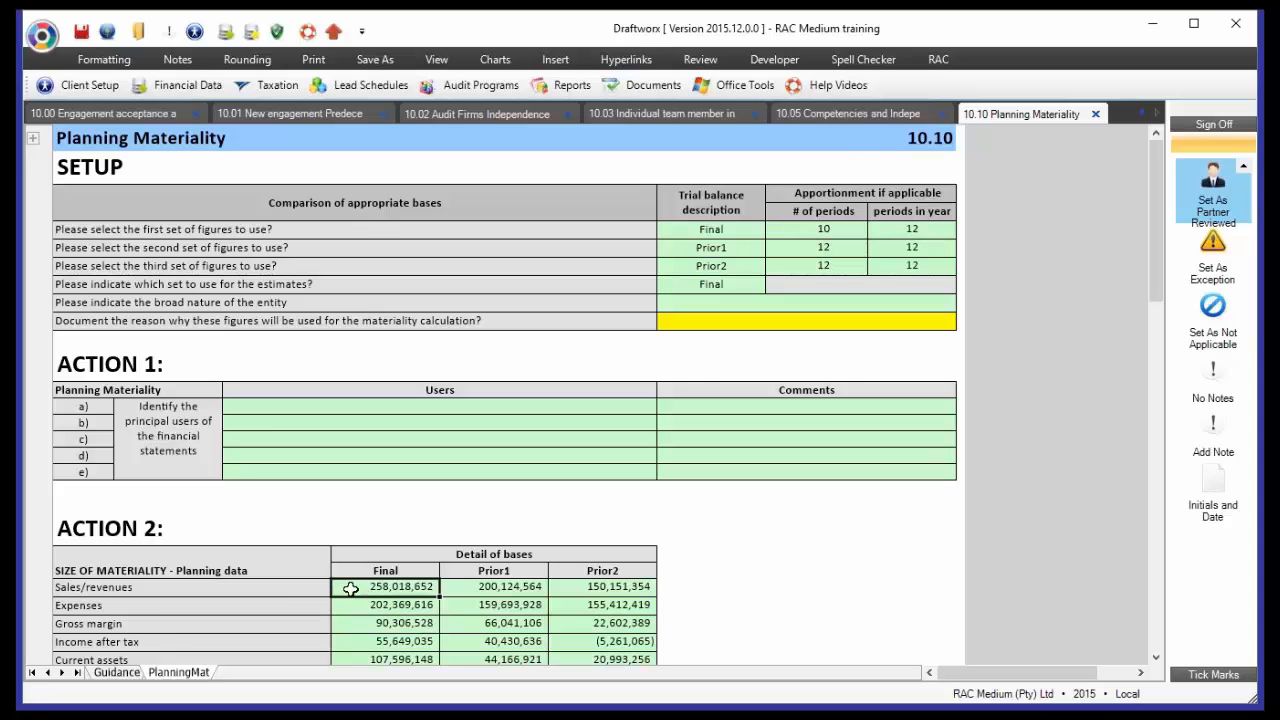
Try 15 as the number of periods for the first set of figures and reset it to 12
click(826, 232)
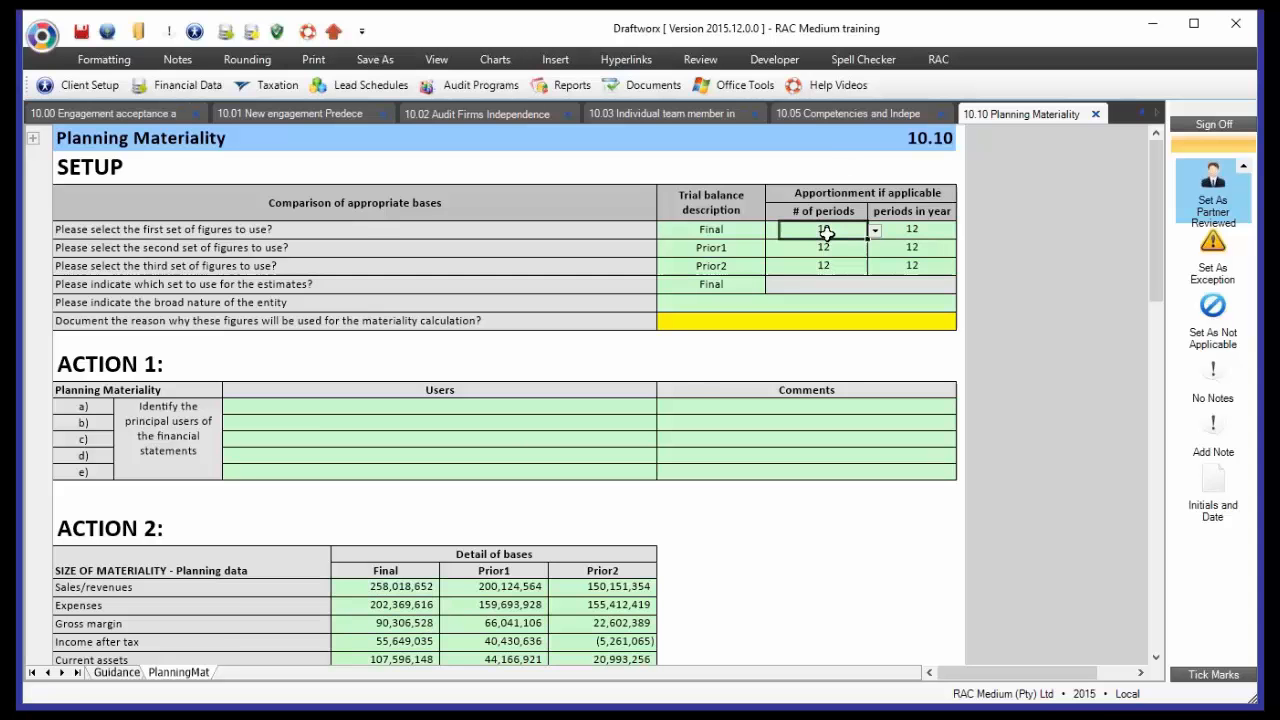
click(875, 232)
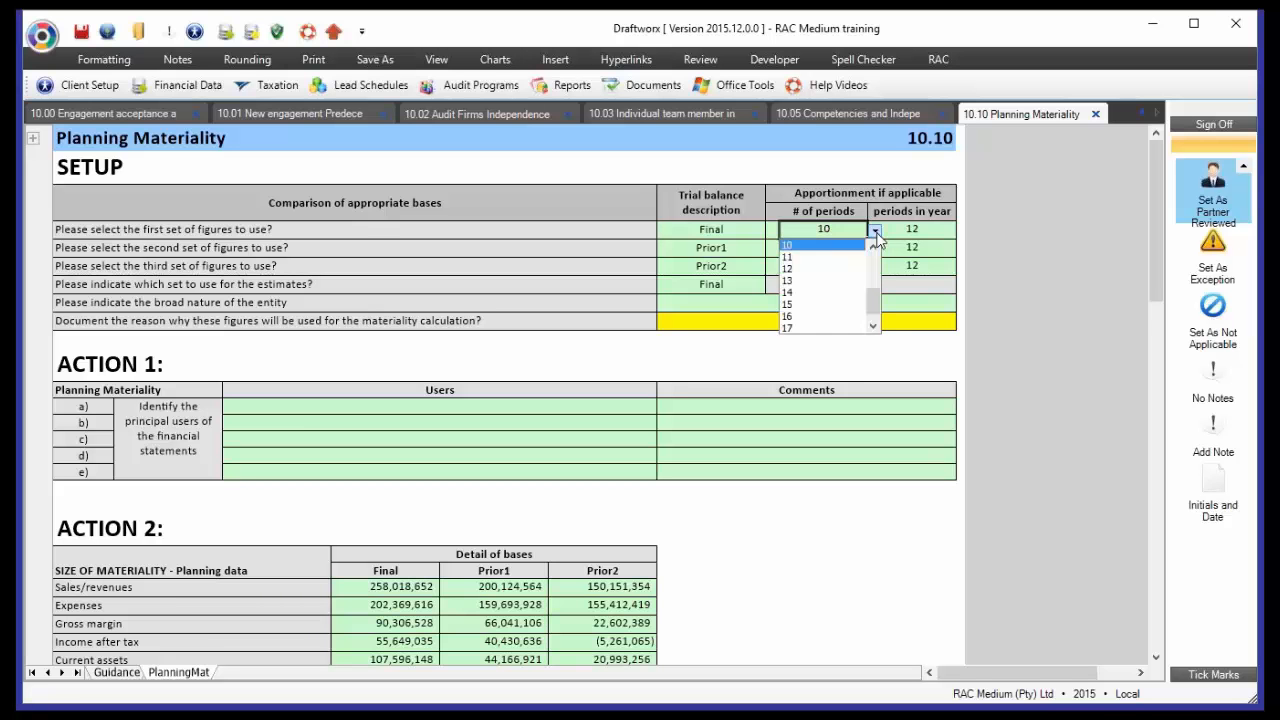
click(788, 304)
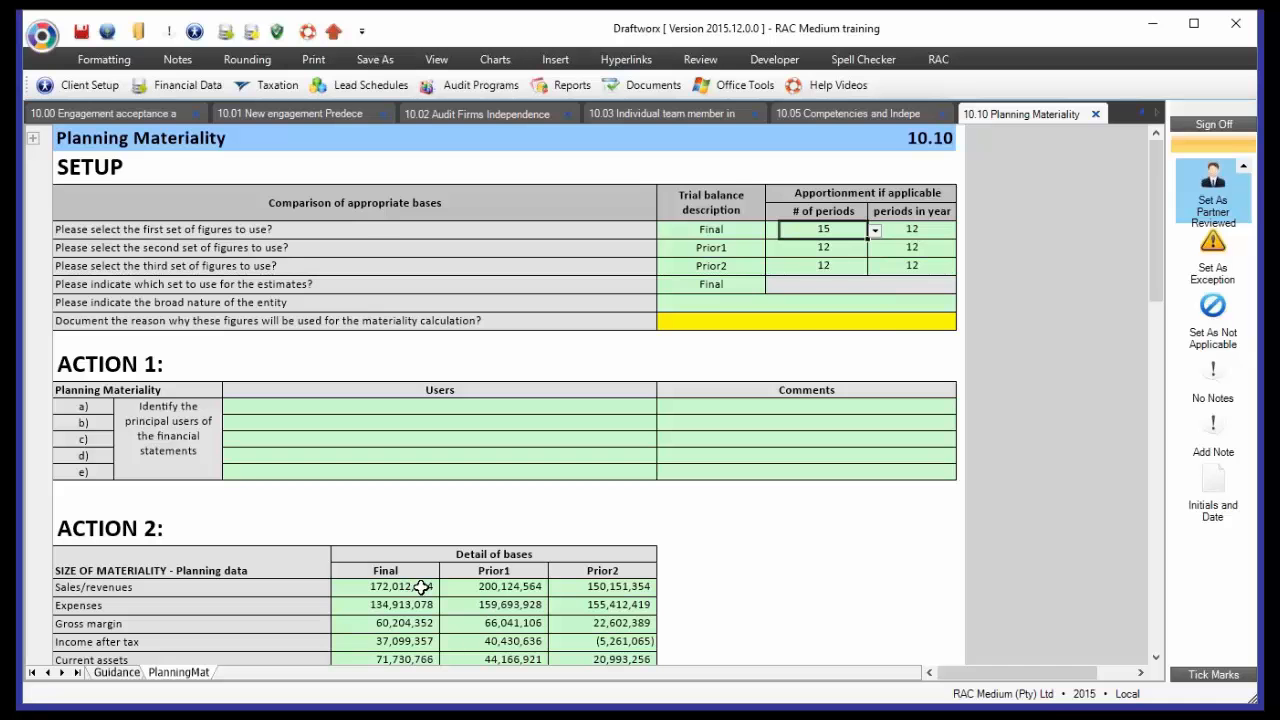
click(874, 230)
click(795, 269)
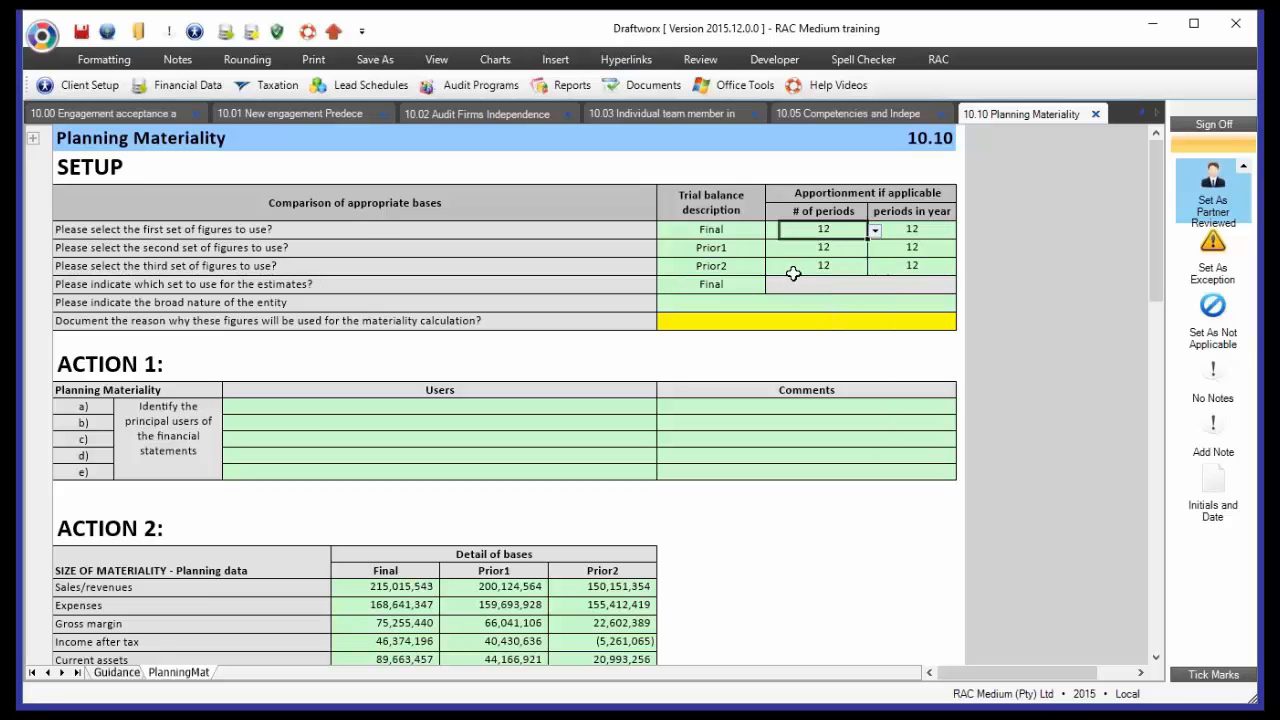
Set the second set of figures to Interim and the third set to FinalBudget
click(740, 252)
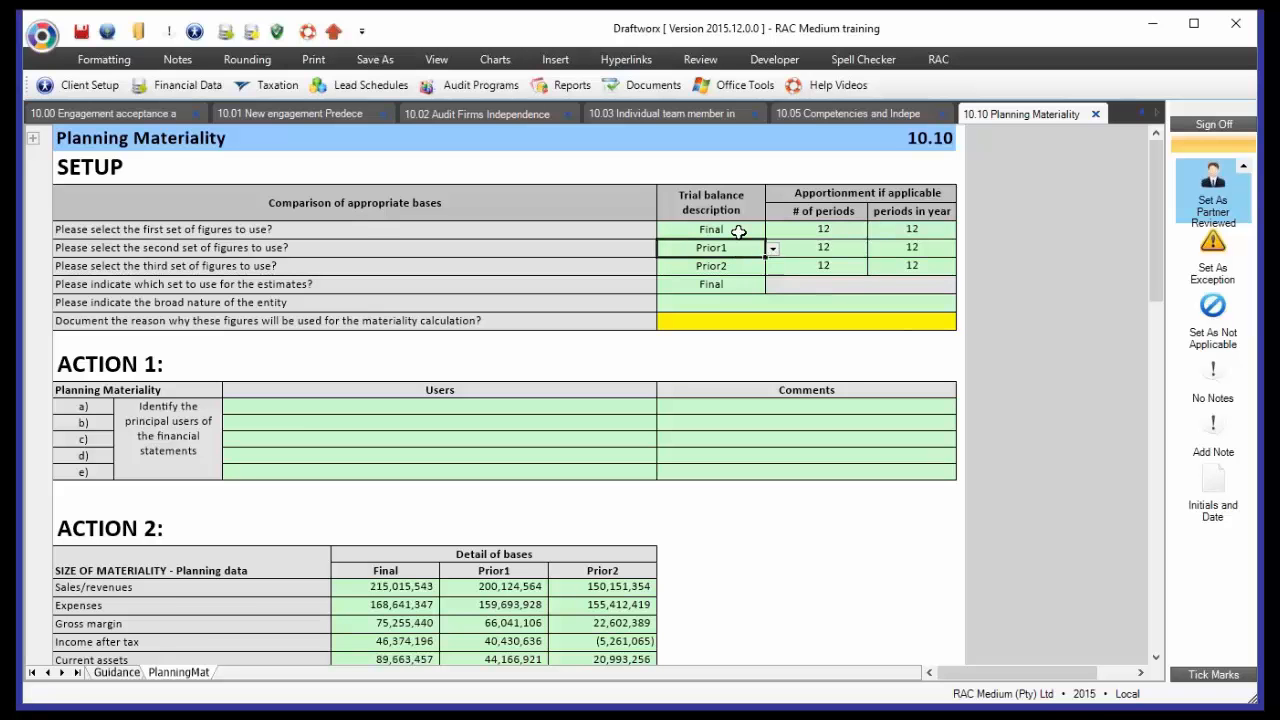
click(772, 249)
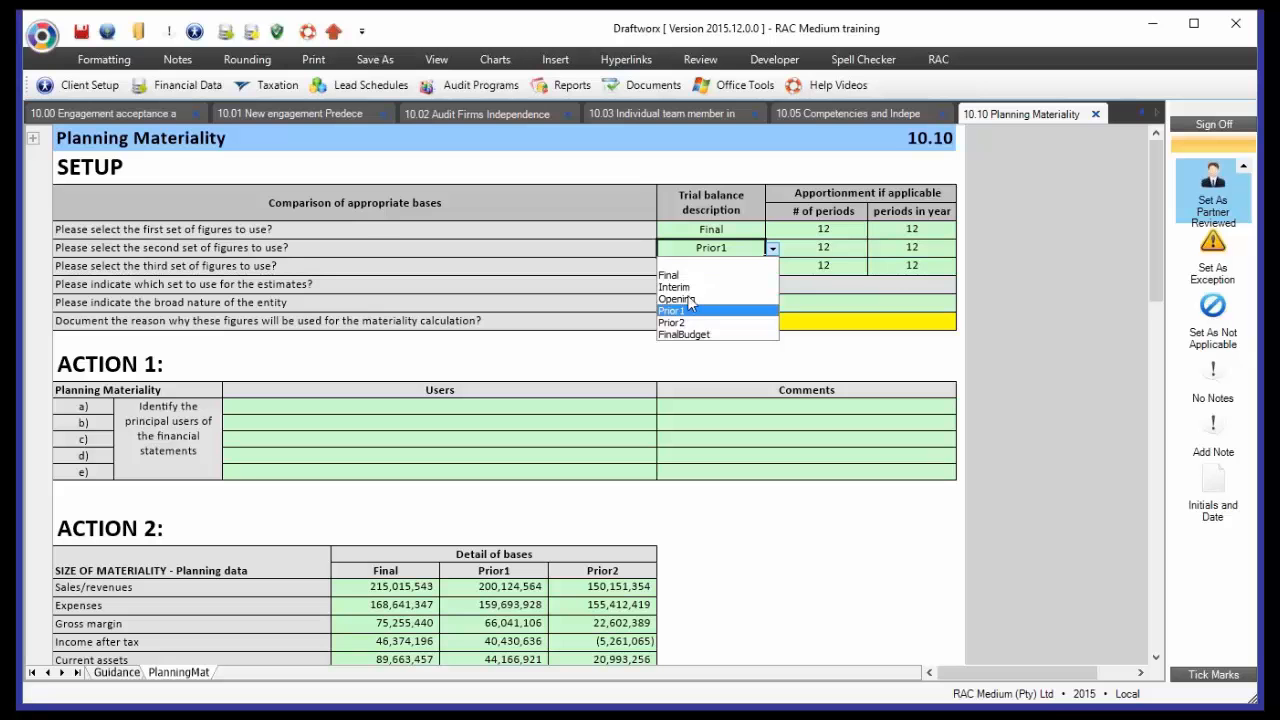
click(676, 288)
click(729, 265)
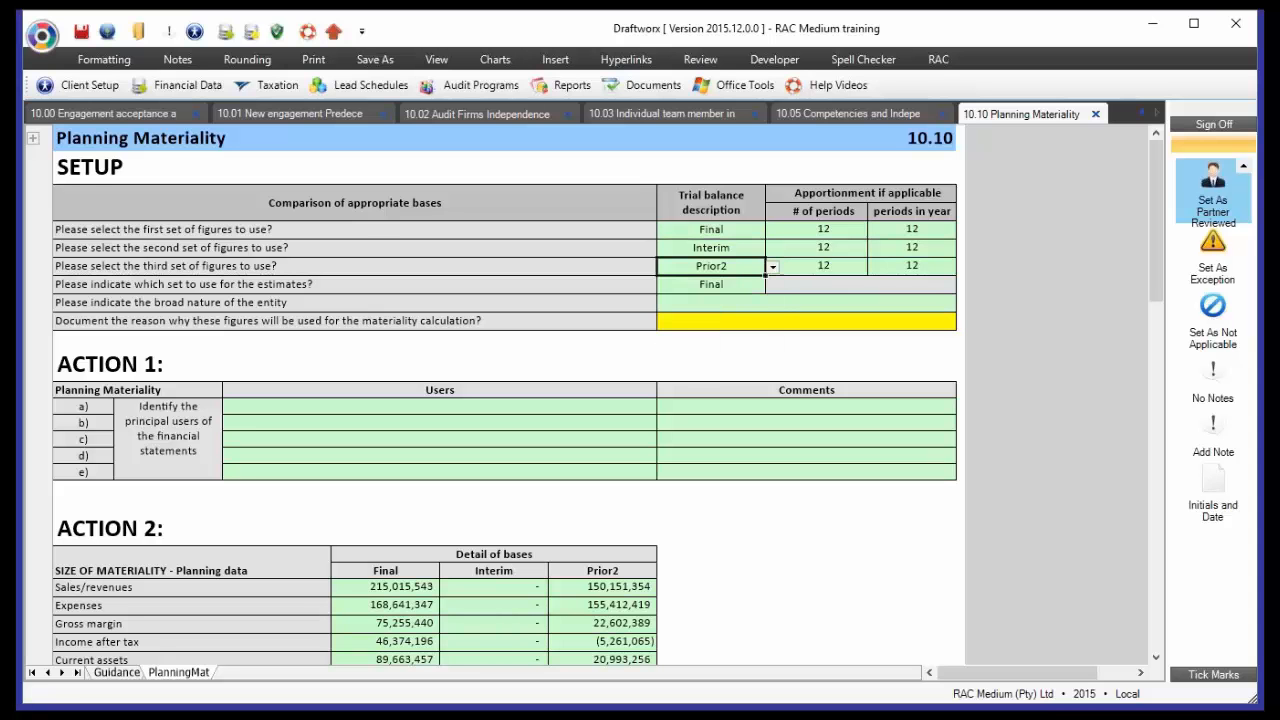
click(766, 268)
click(690, 352)
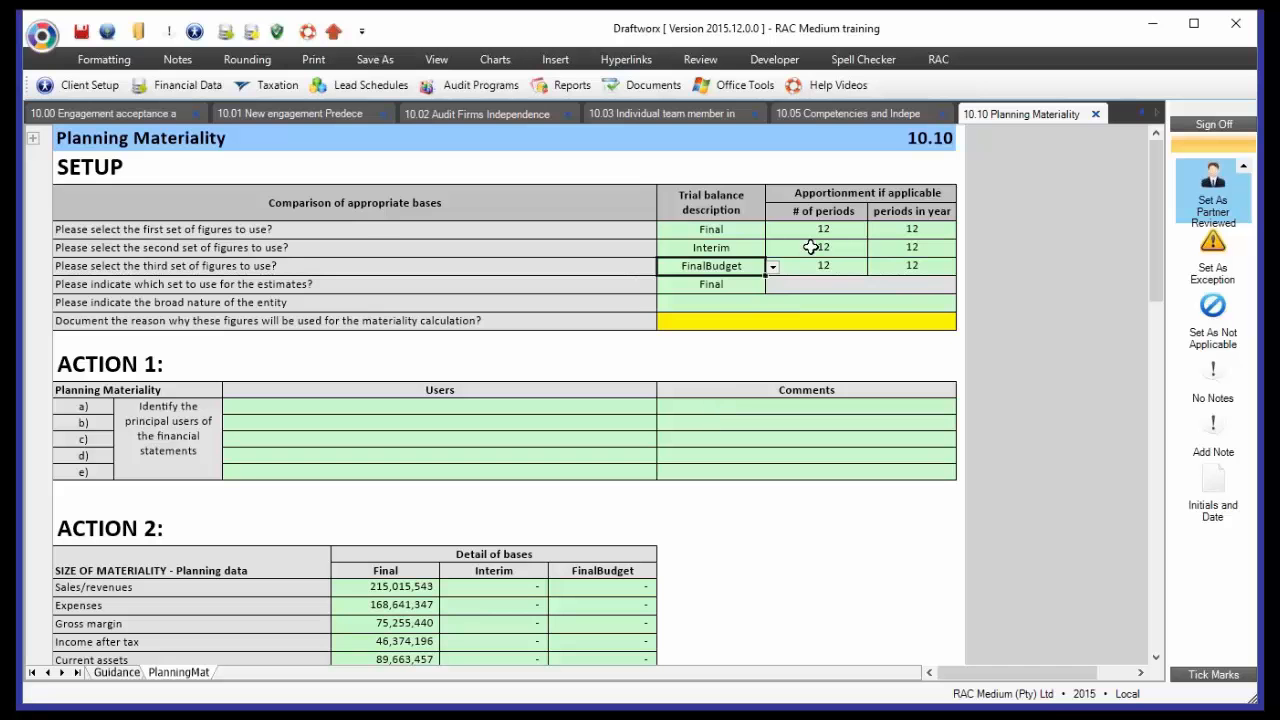
Set the second set of figures back to Prior1 and the third set back to Prior2
click(735, 252)
click(770, 249)
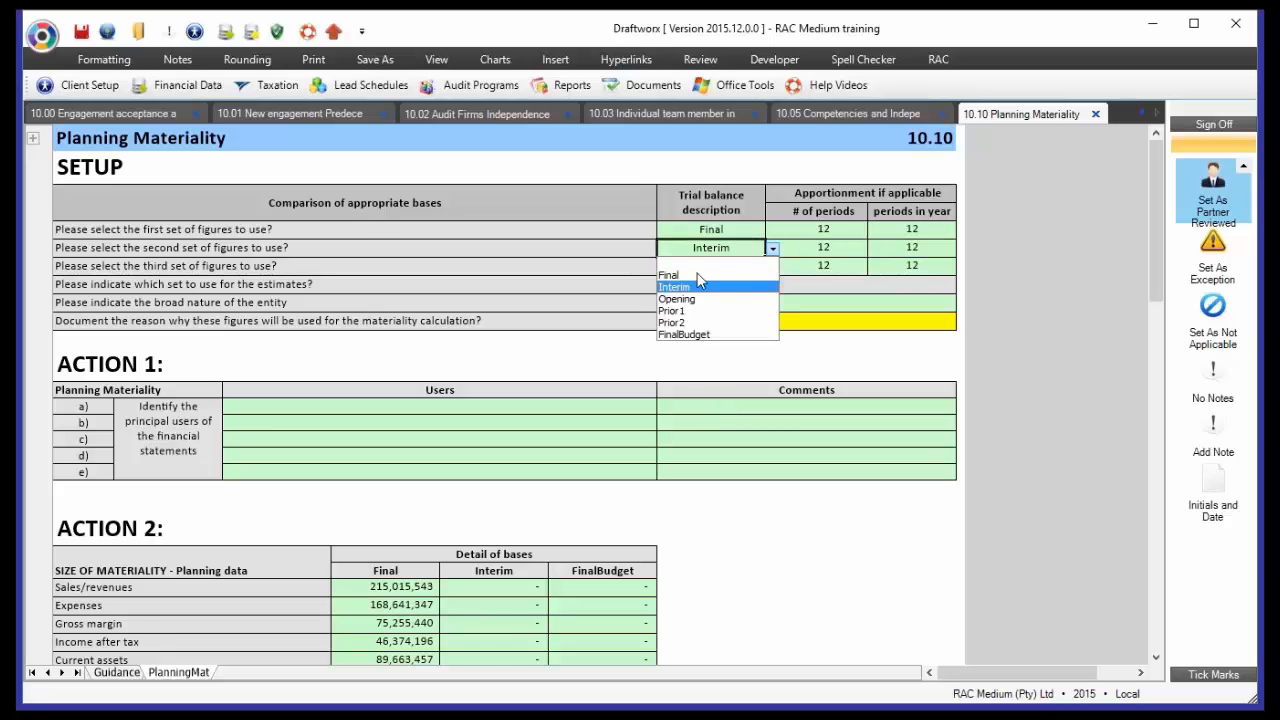
click(698, 313)
click(735, 266)
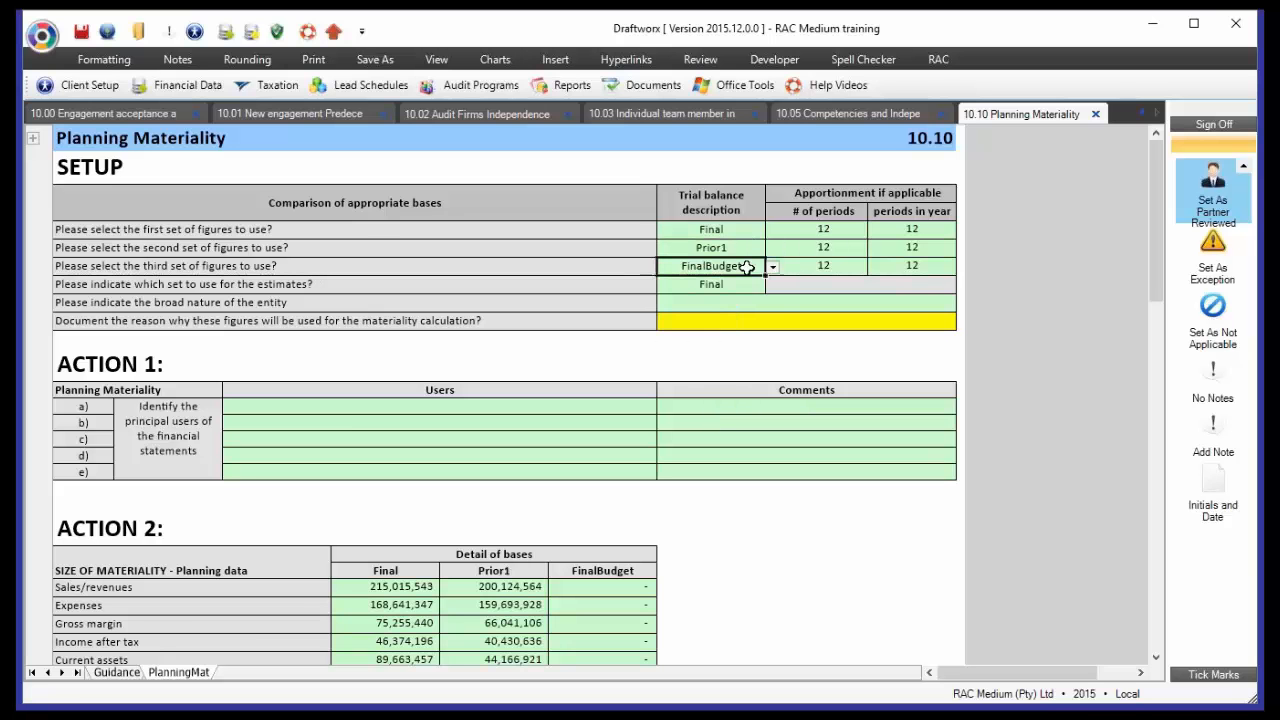
click(773, 266)
click(686, 342)
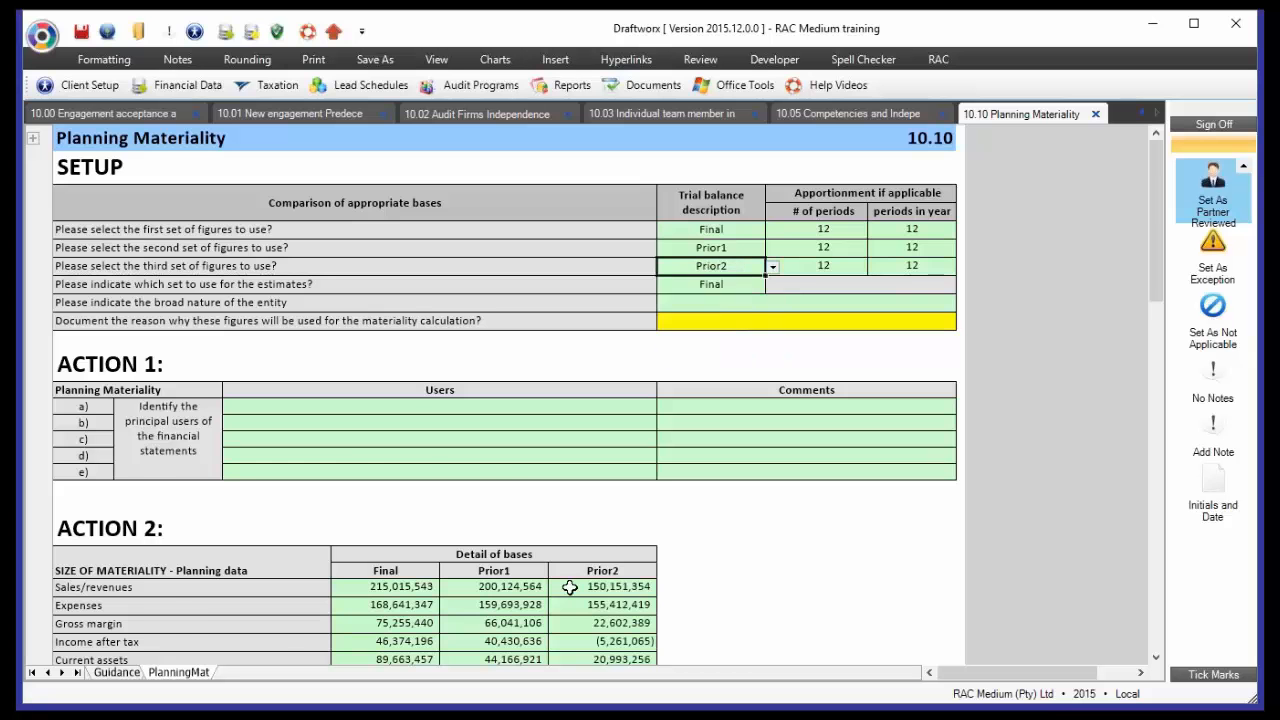
Examine the Action 2 detail of bases across all three sets of figures, particularly the Final column
scroll(460, 434, down, 3)
click(383, 435)
drag(383, 435, 630, 566)
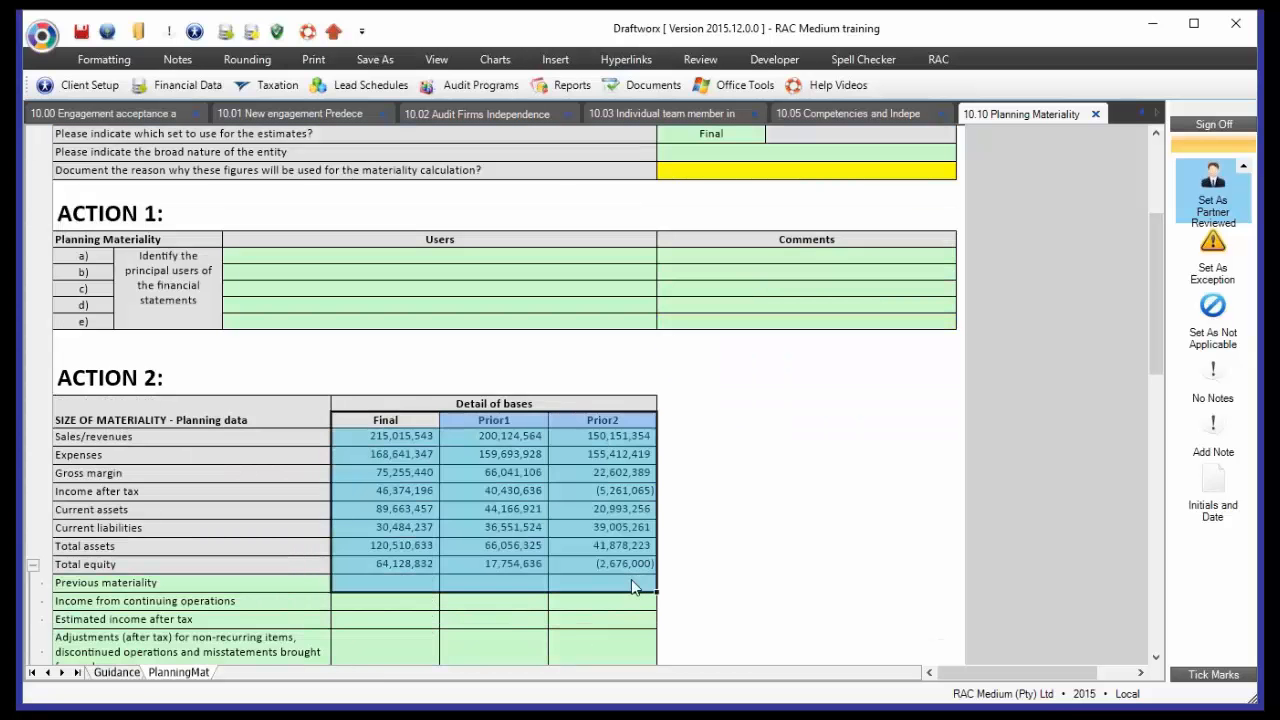
drag(408, 436, 406, 575)
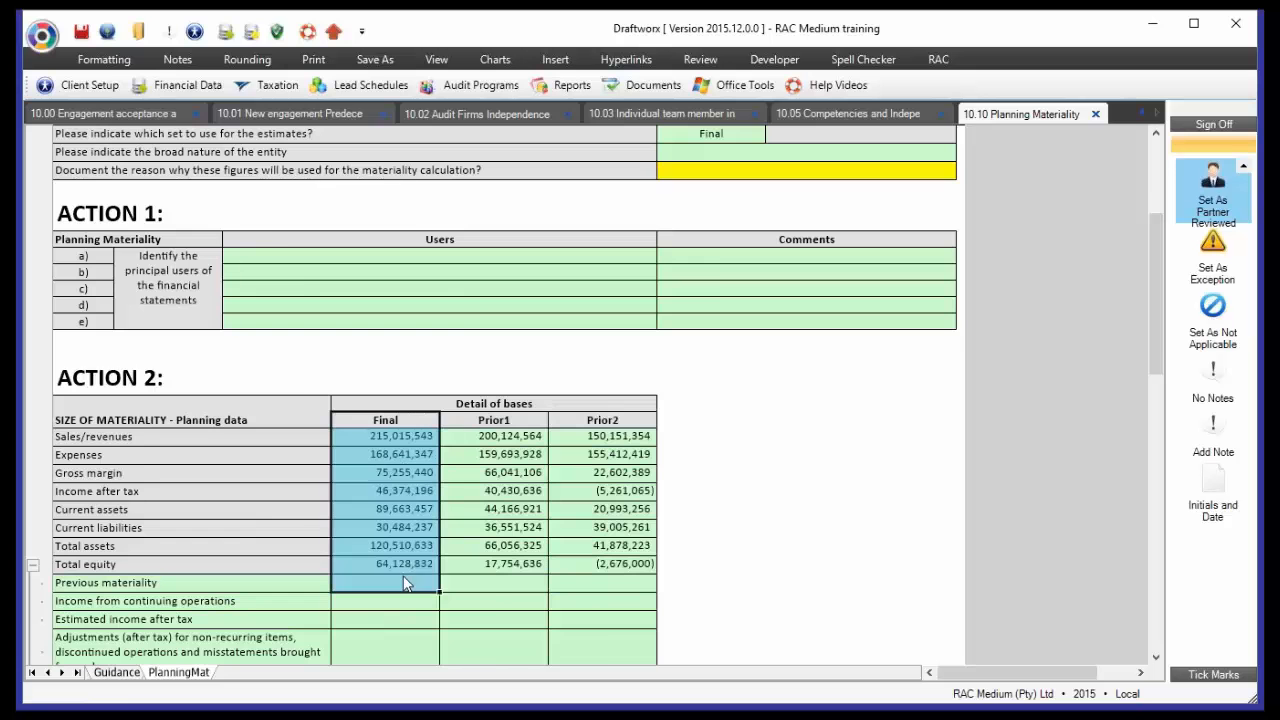
Set the broad nature of the entity to Profit-oriented in the setup section
scroll(838, 328, up, 3)
click(746, 303)
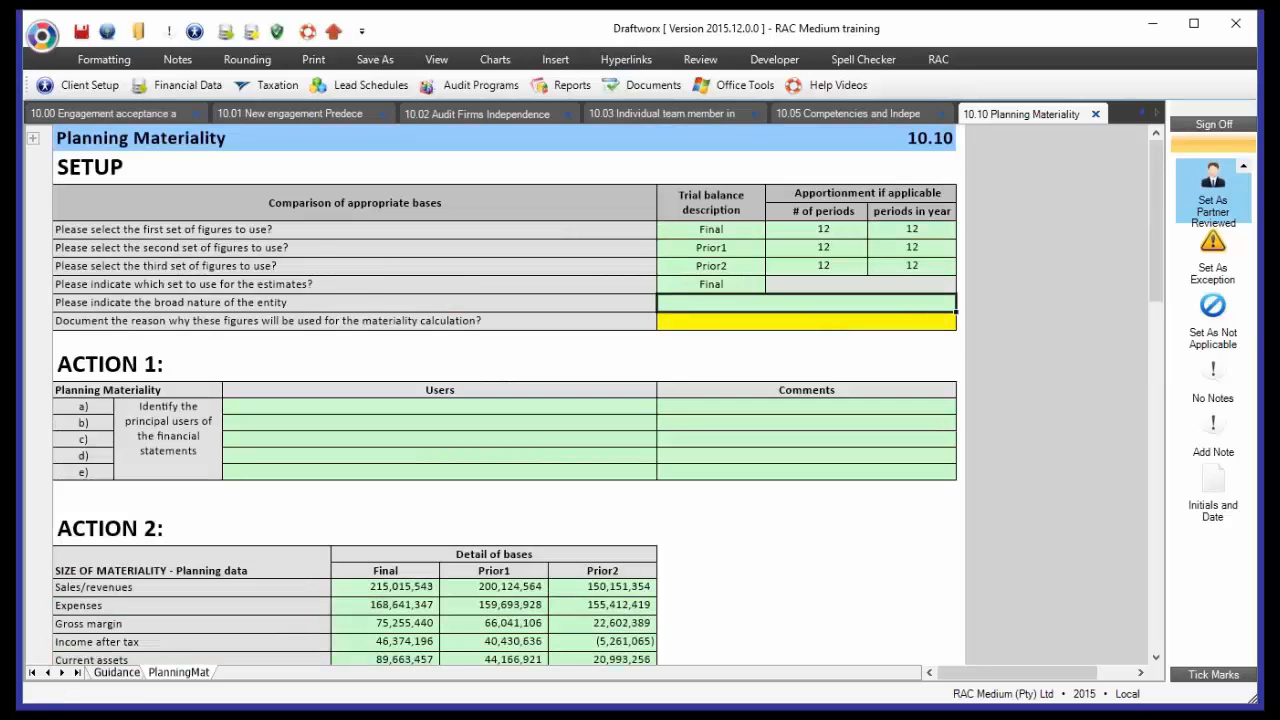
click(963, 304)
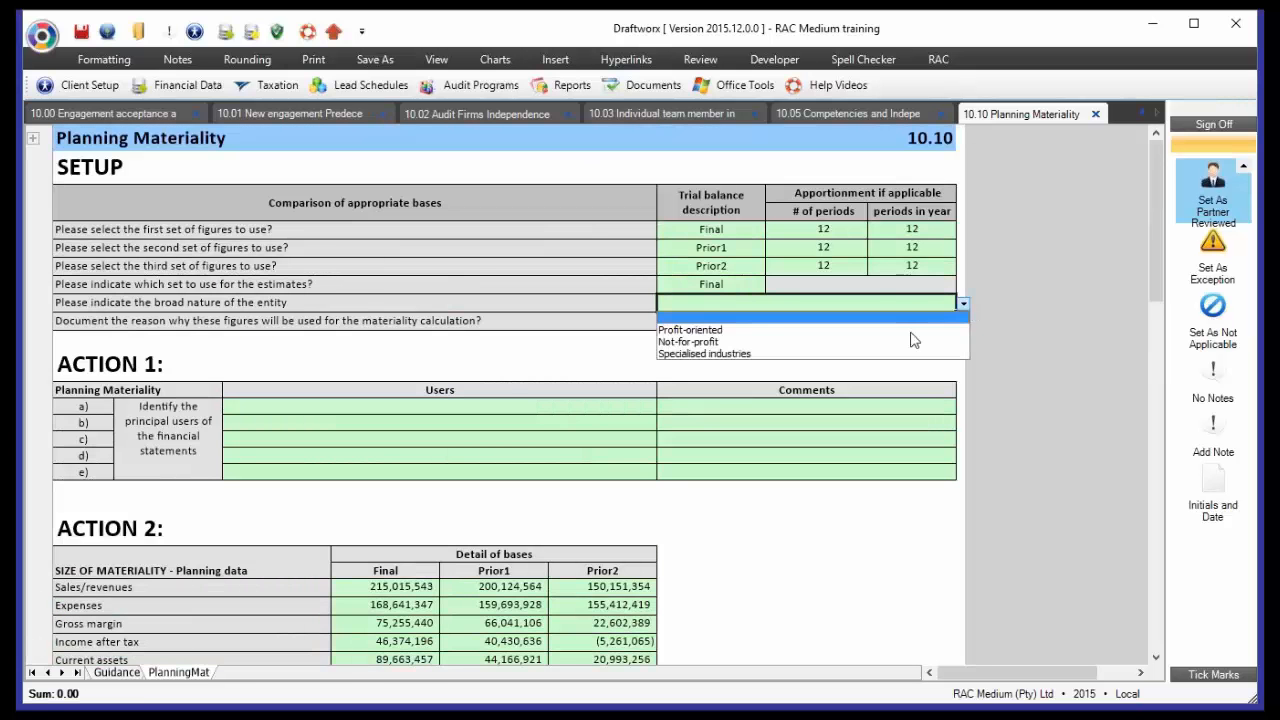
click(724, 328)
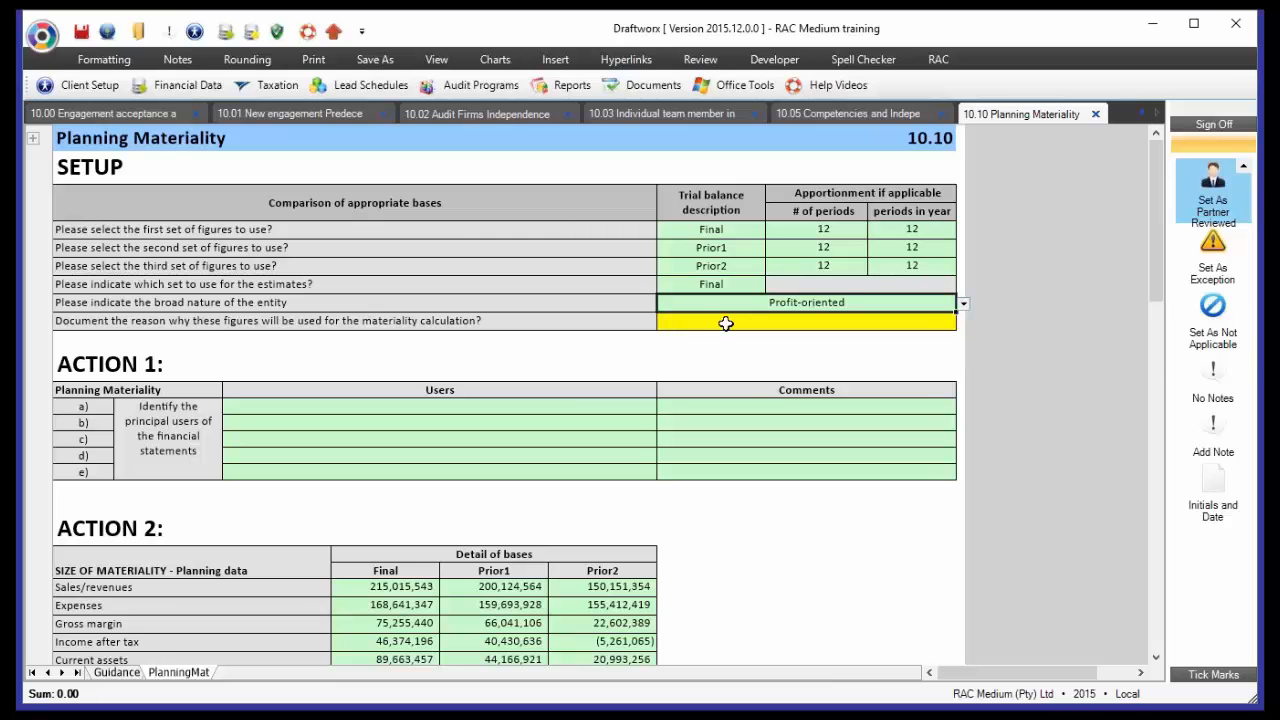
Fill in "Profit-oriented" as the reason why these figures are used for the materiality calculation
click(726, 323)
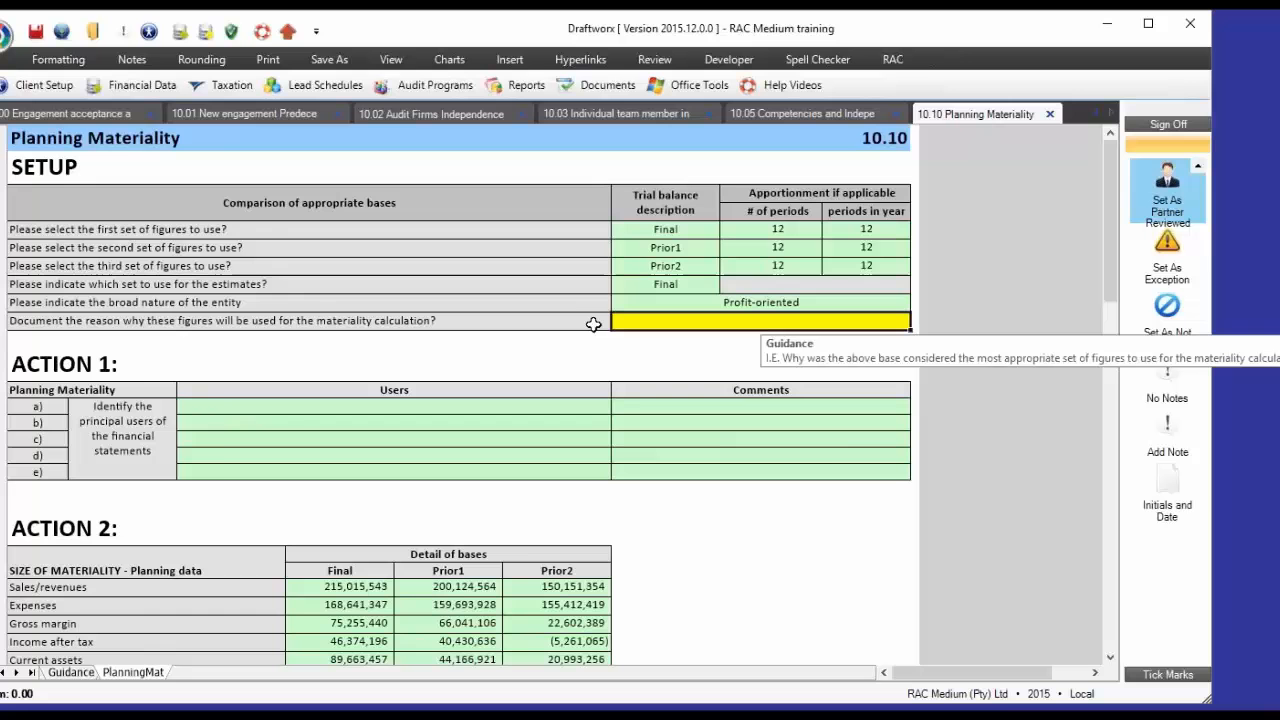
click(330, 322)
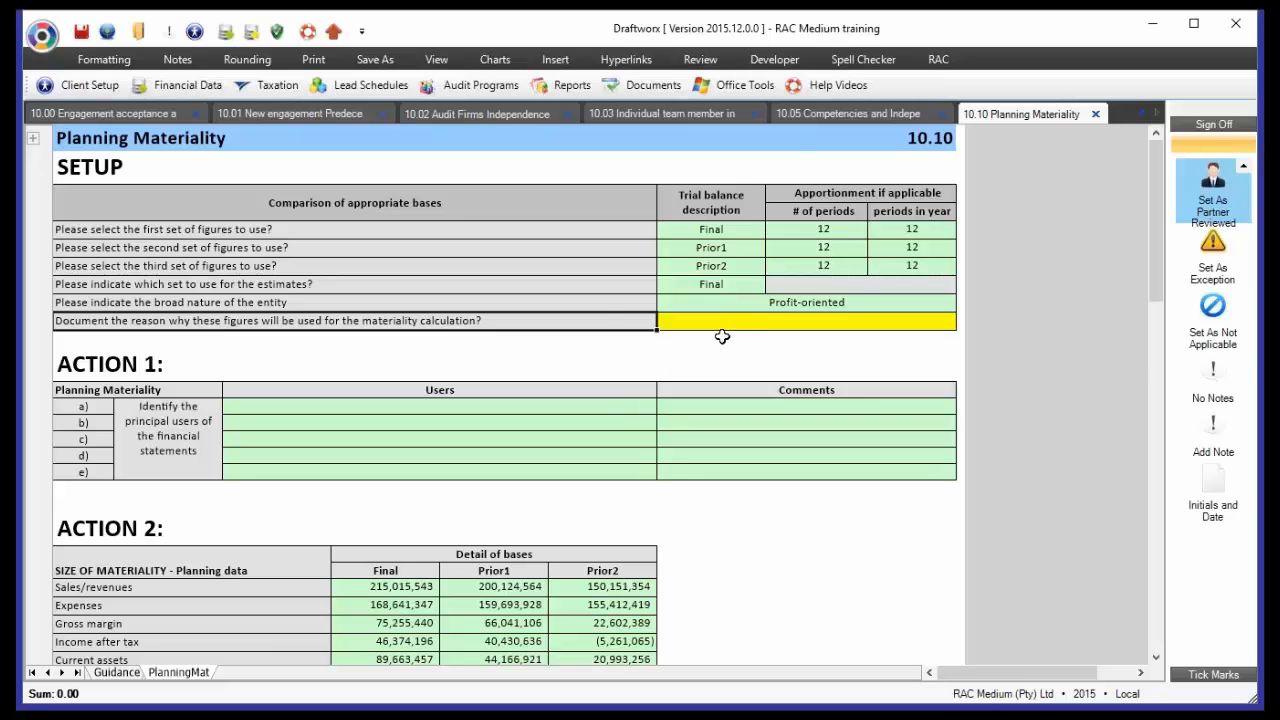
mouse_move(722, 337)
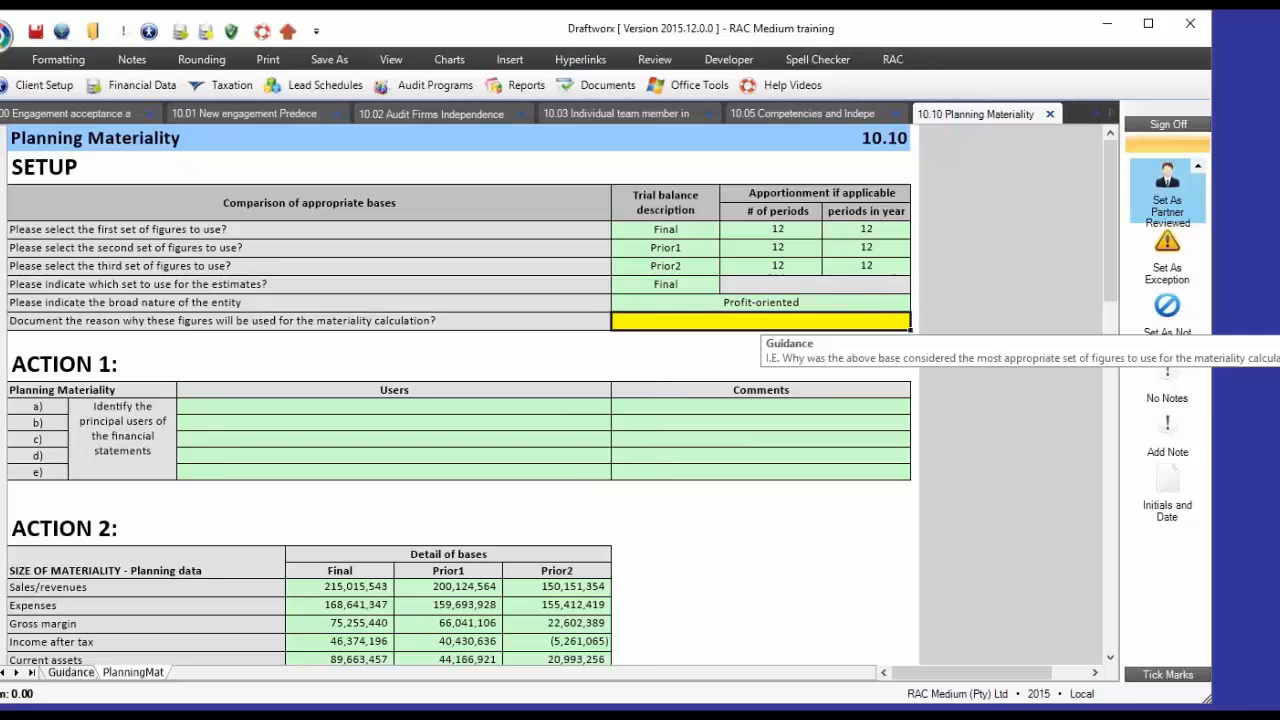
key(Return)
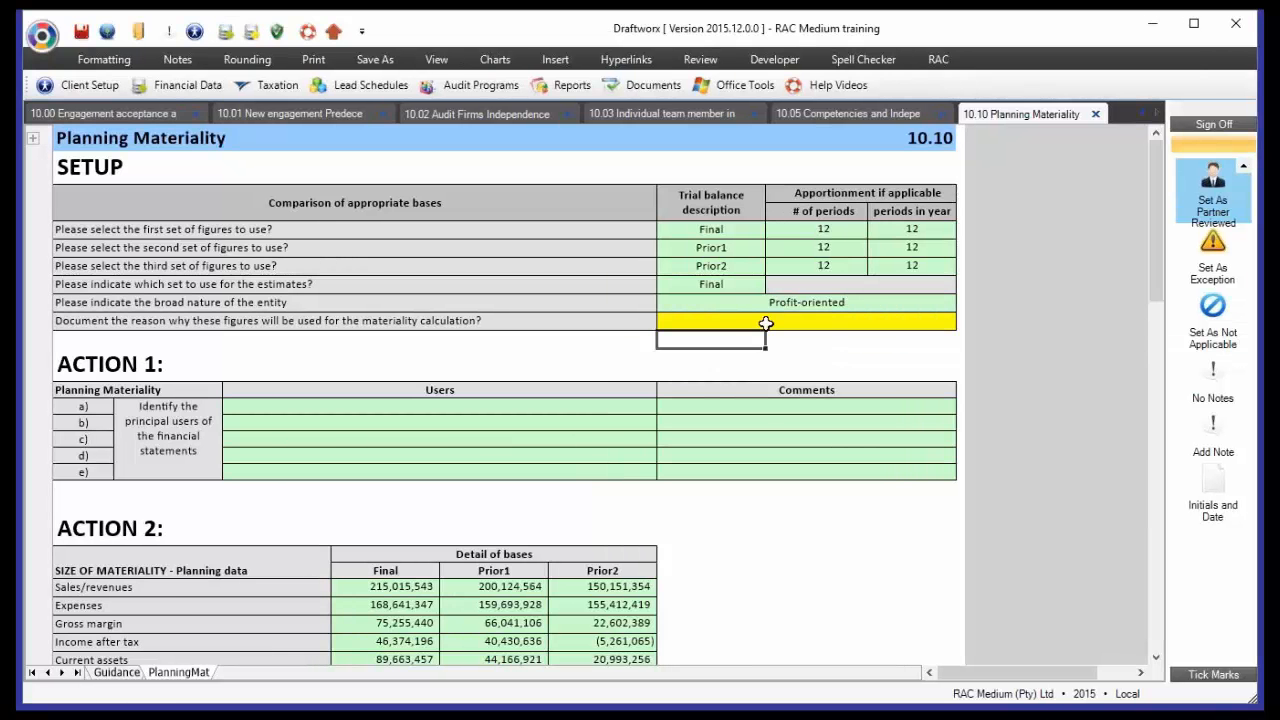
key(ctrl+z)
Review the Action 1 rows for principal users and the Action 2 detail of bases for Final, Prior1 and Prior2
click(226, 406)
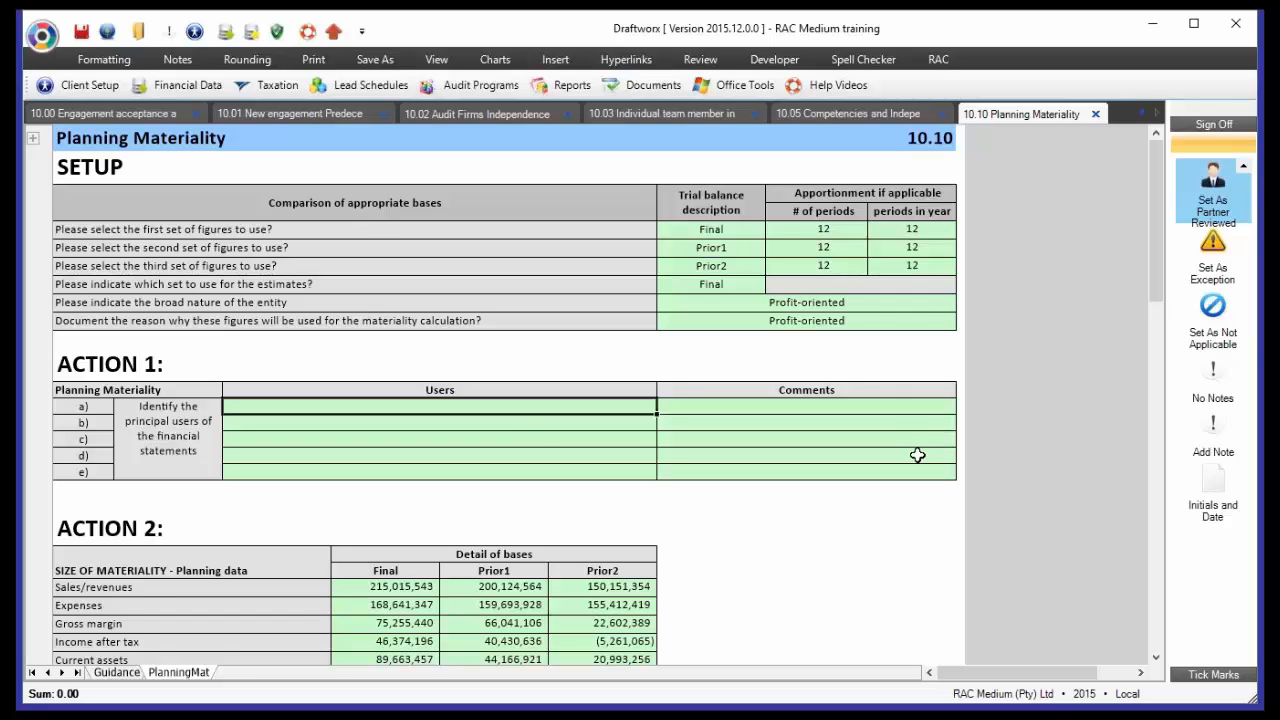
click(520, 421)
click(517, 438)
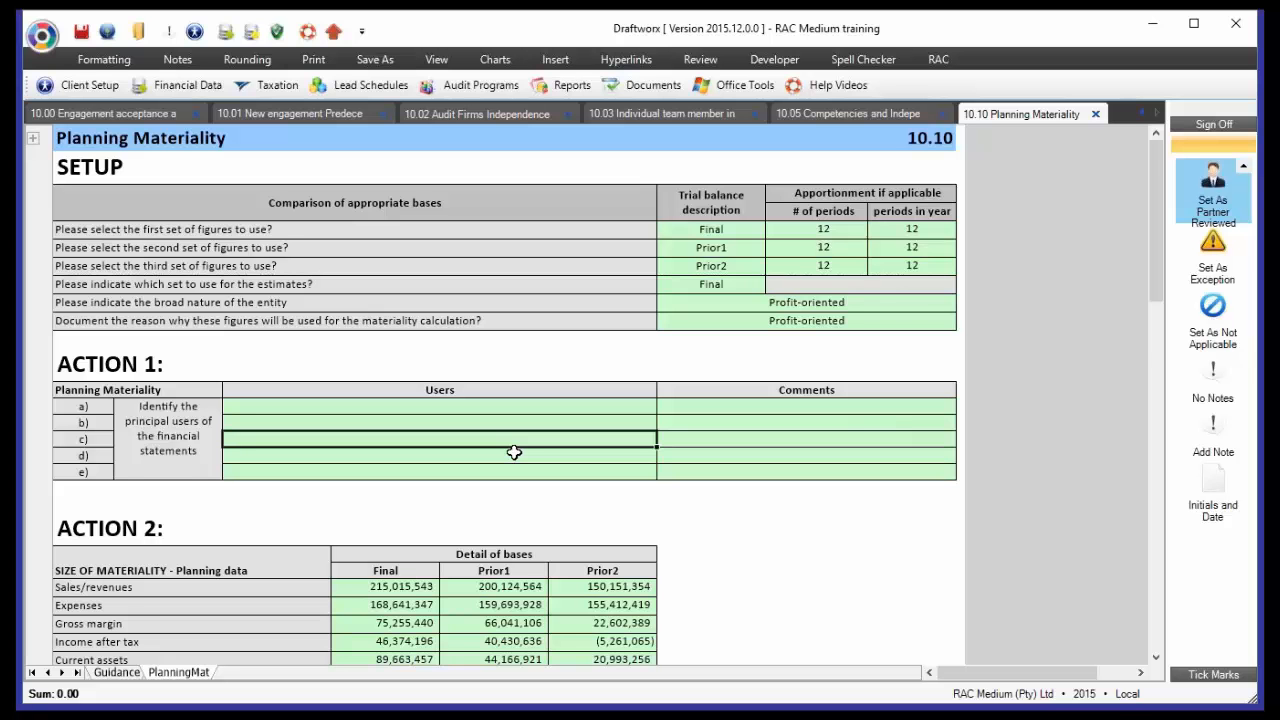
scroll(513, 453, down, 2)
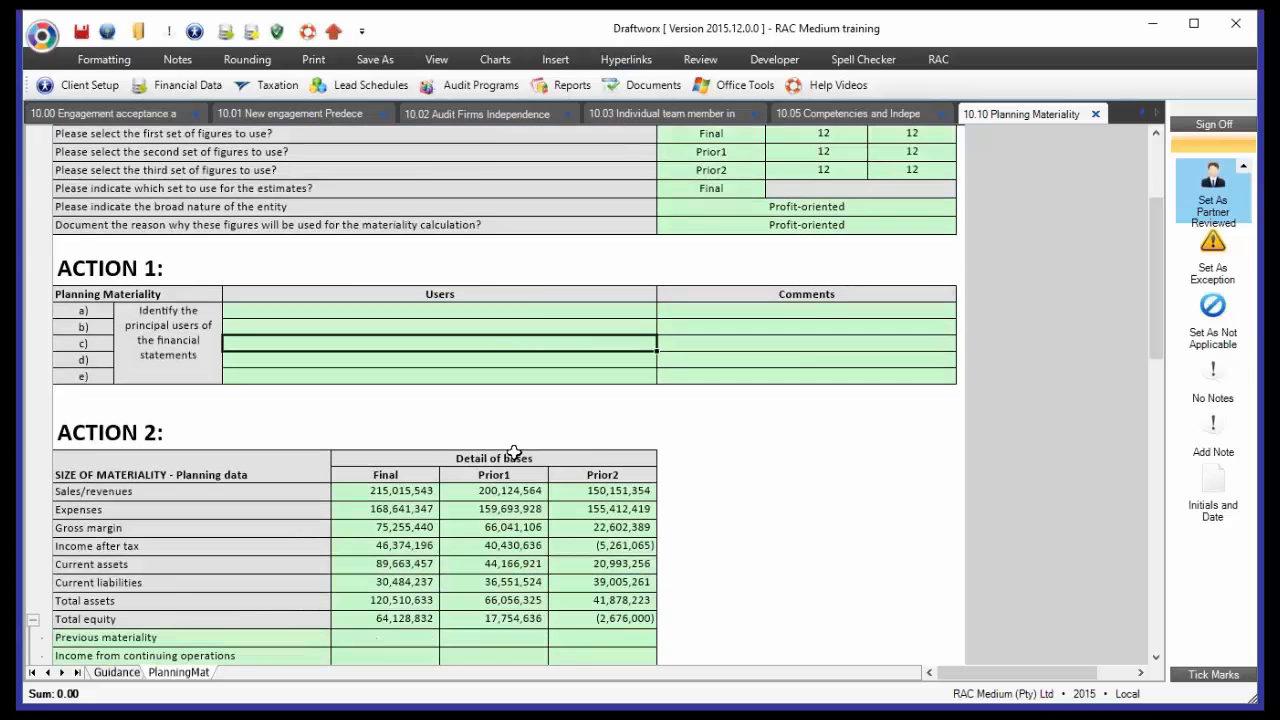
scroll(513, 453, down, 2)
scroll(513, 453, down, 2)
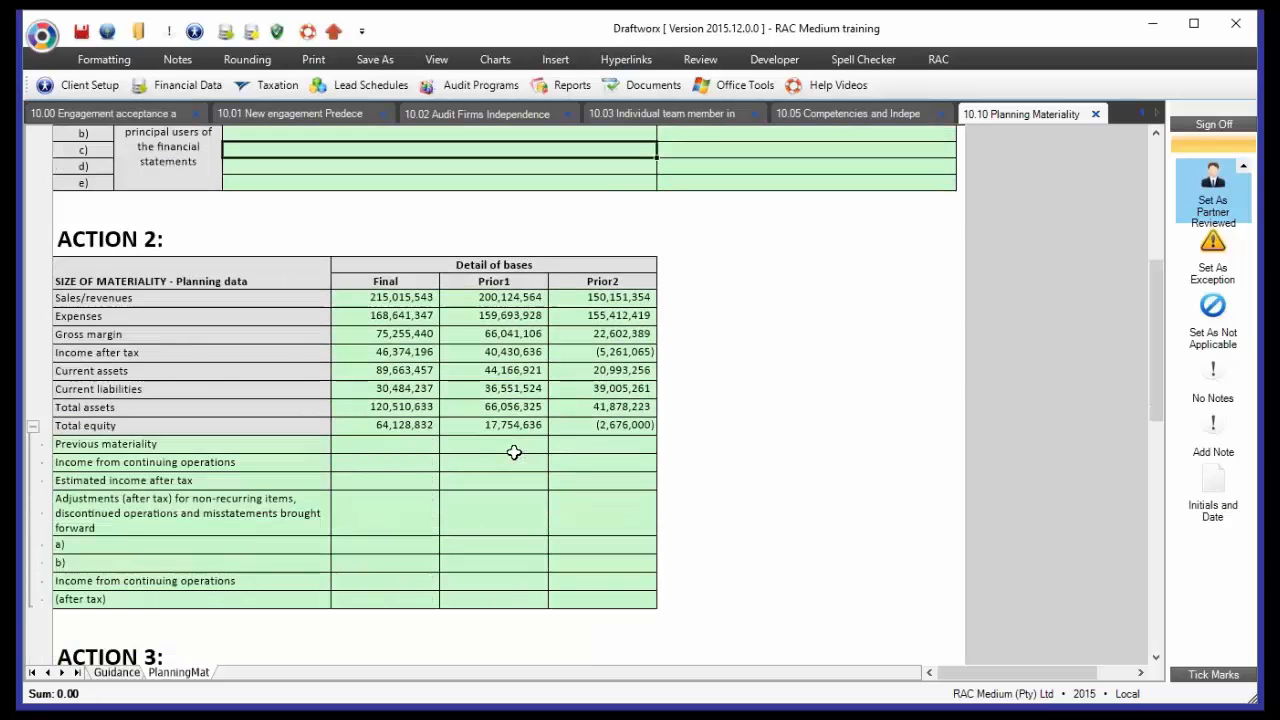
scroll(513, 453, down, 4)
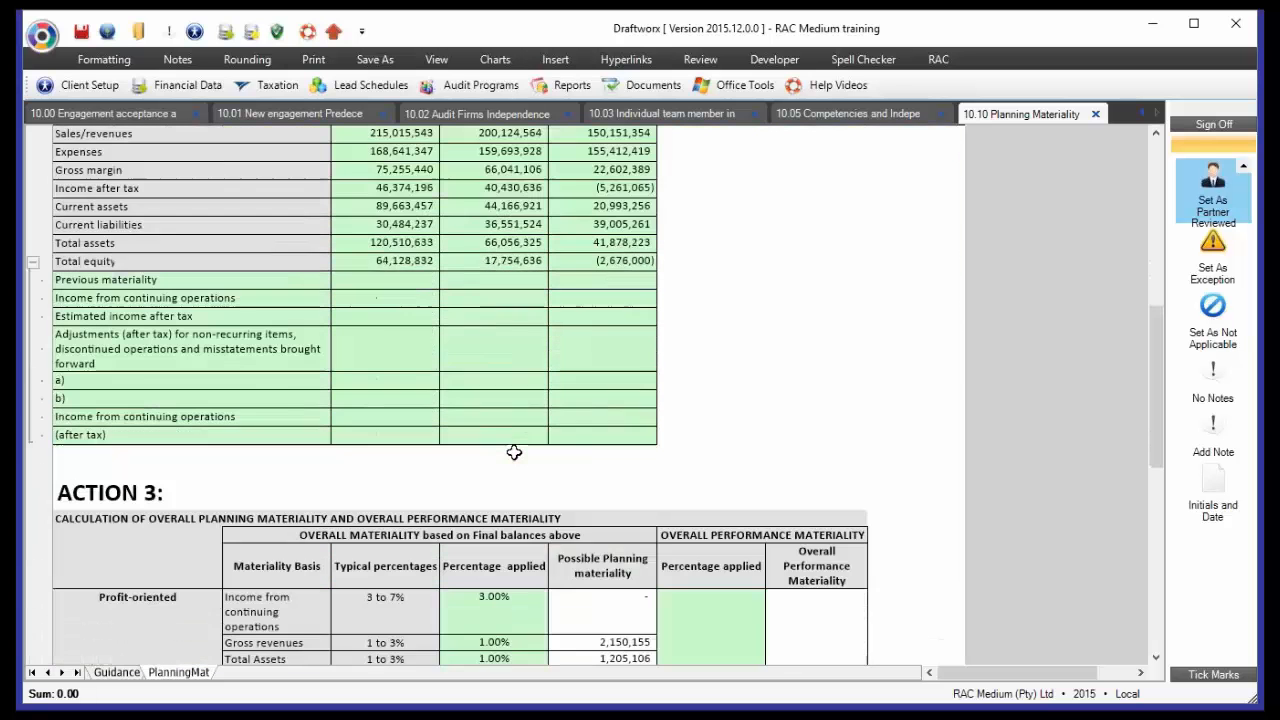
scroll(396, 297, up, 2)
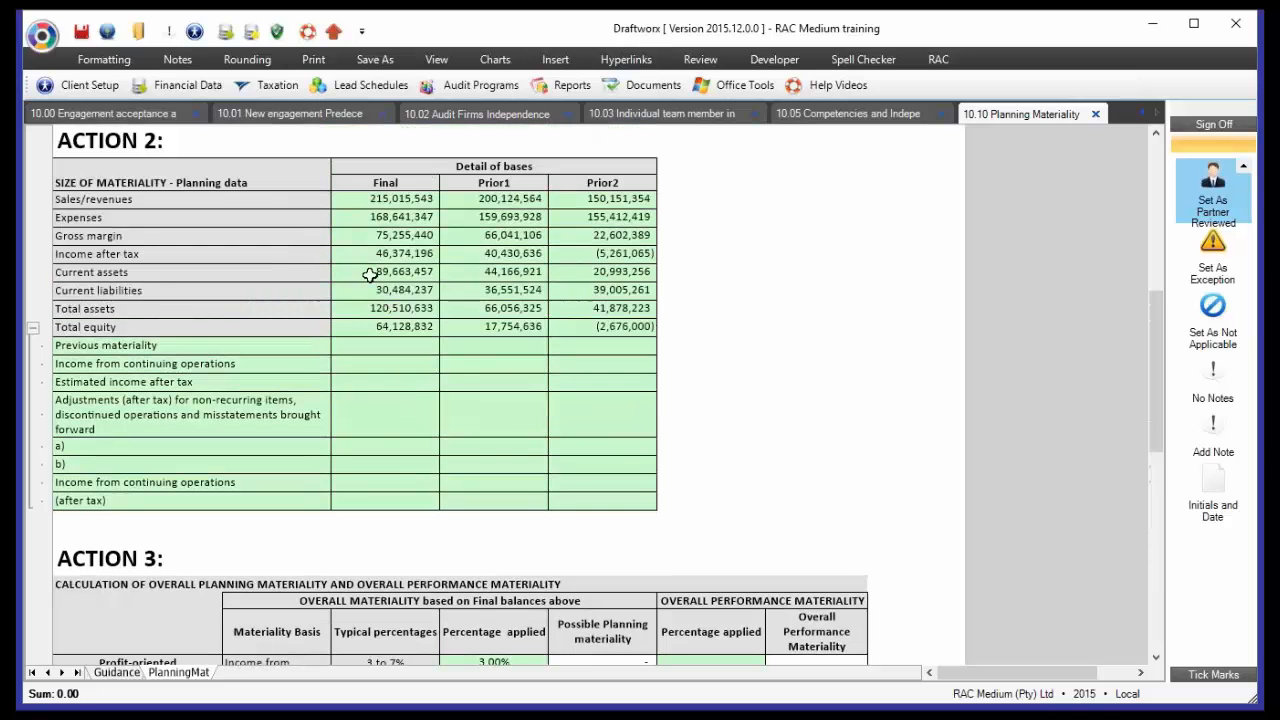
drag(380, 199, 586, 506)
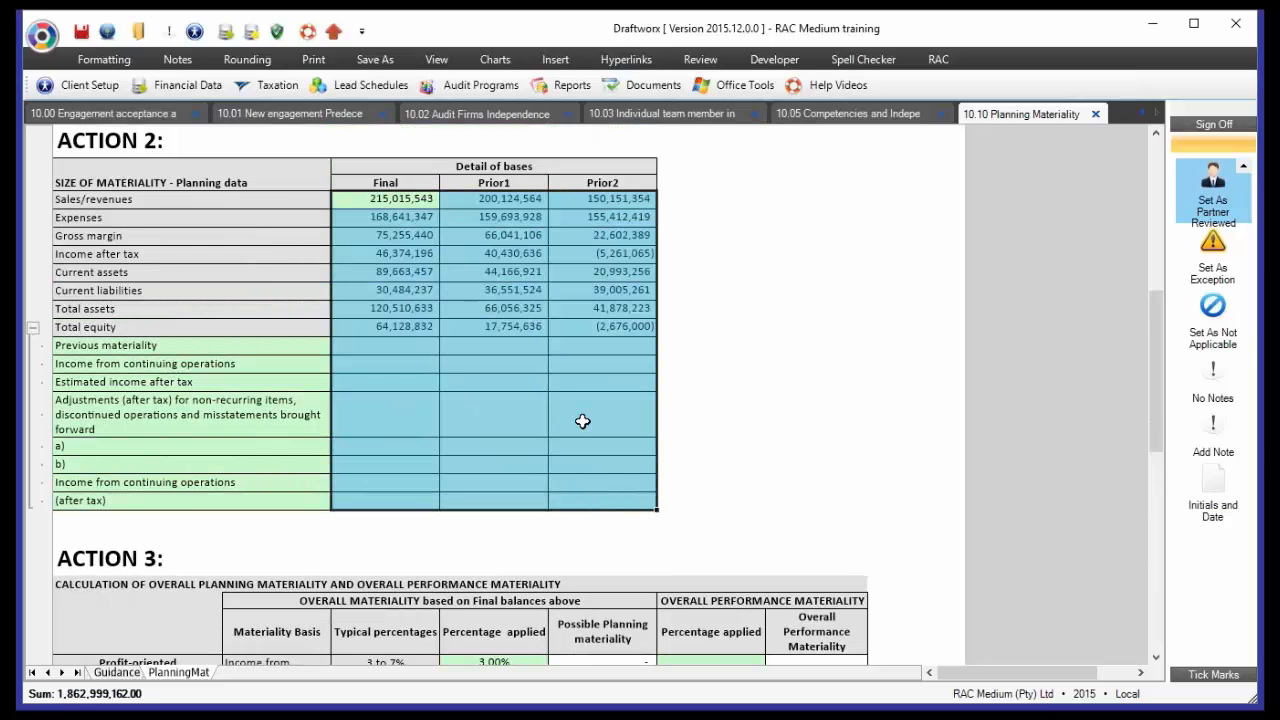
Examine the Action 3 materiality bases for a profit-oriented entity and the typical percentage range of each one
scroll(574, 397, down, 2)
scroll(574, 397, down, 9)
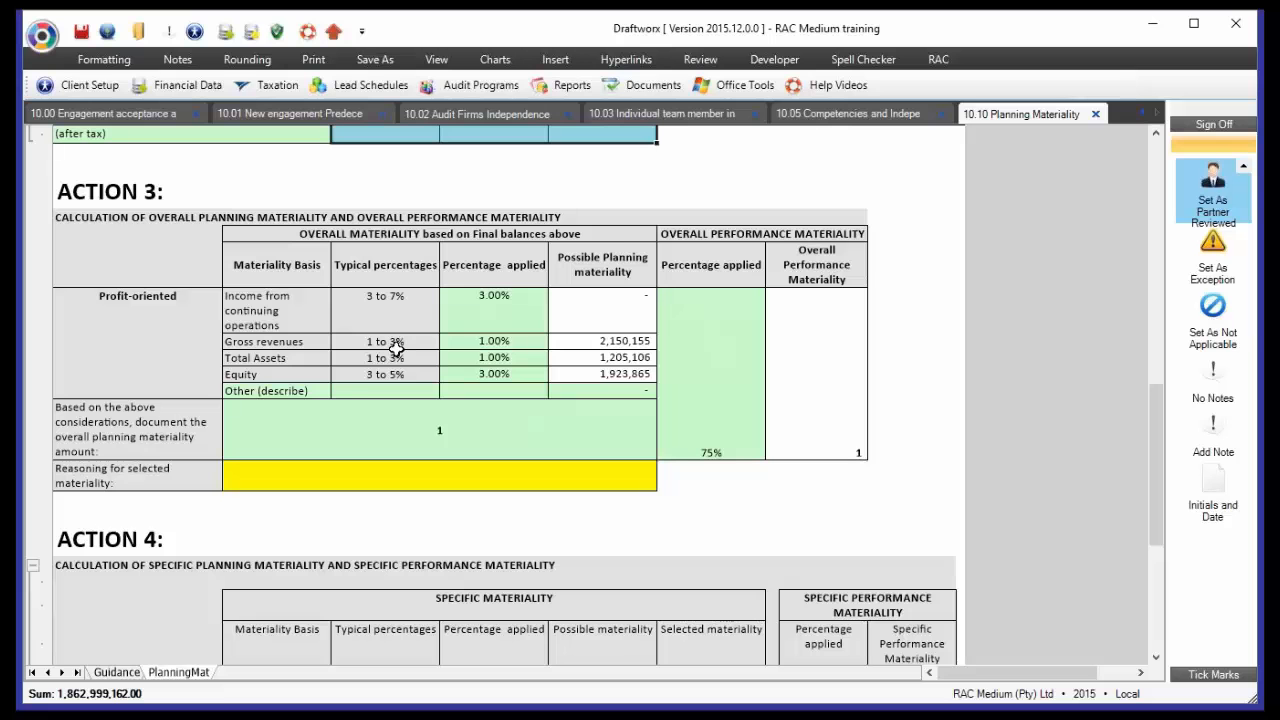
click(120, 332)
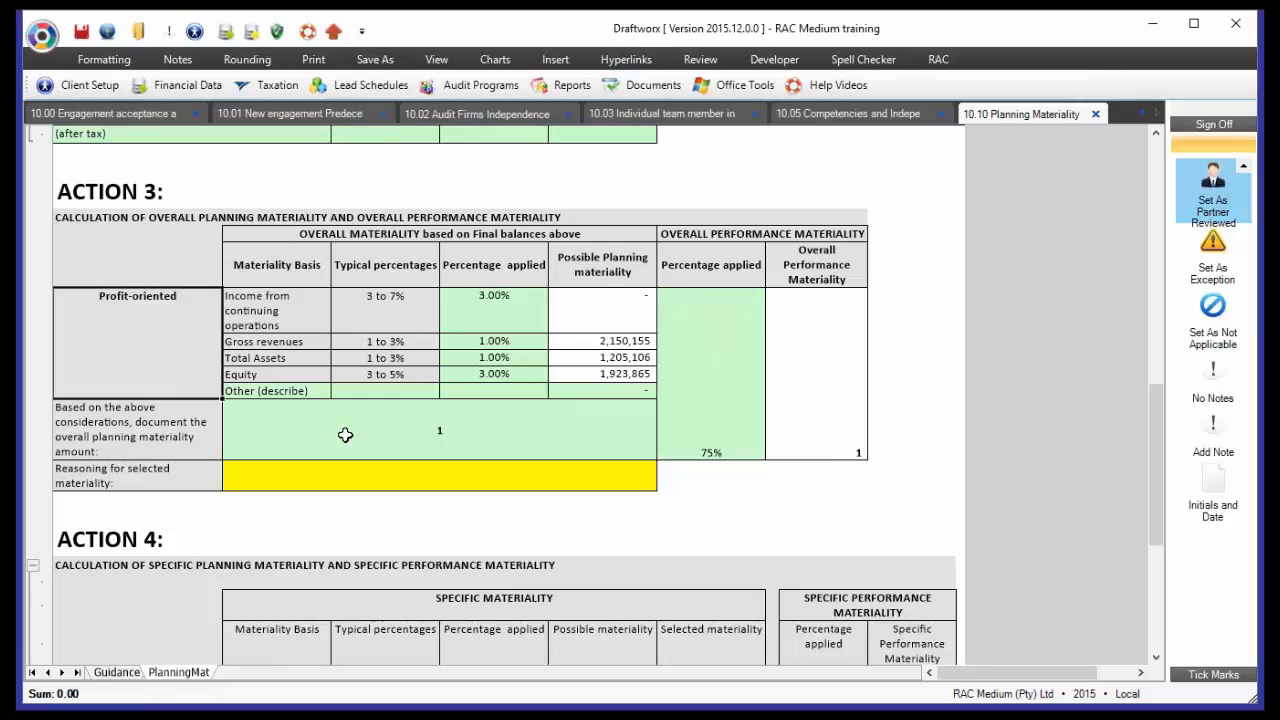
click(300, 394)
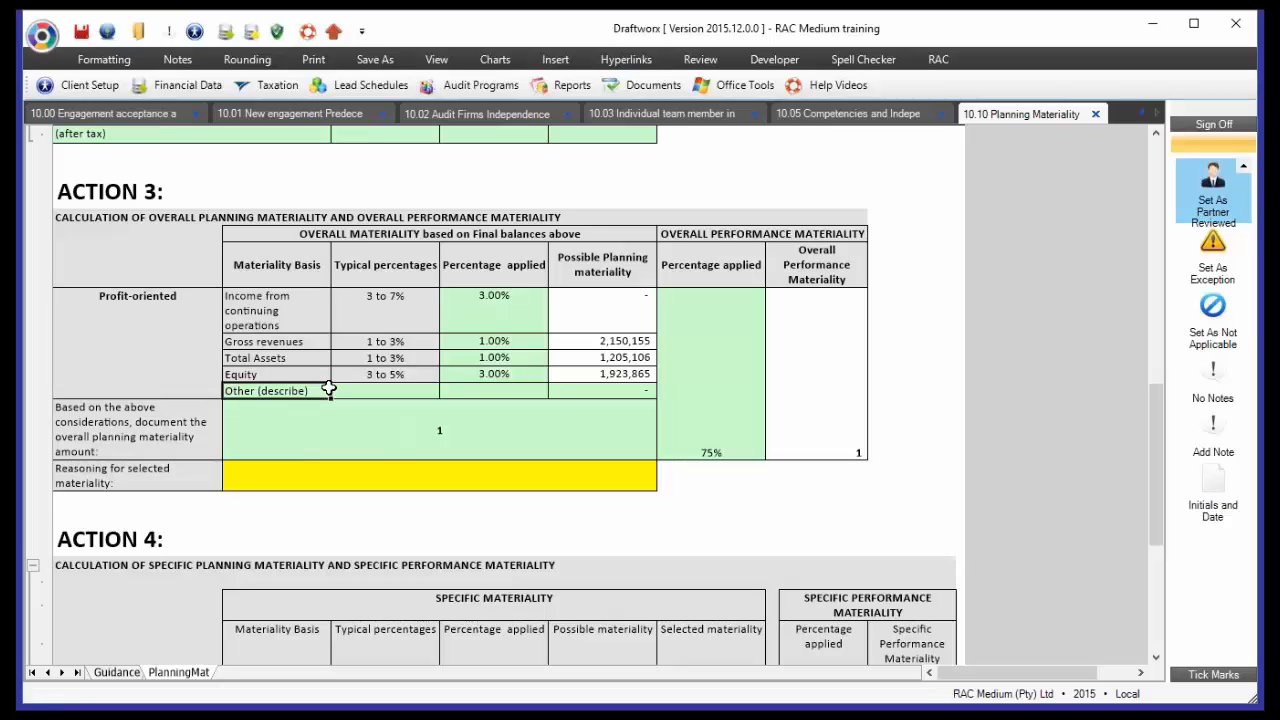
click(376, 319)
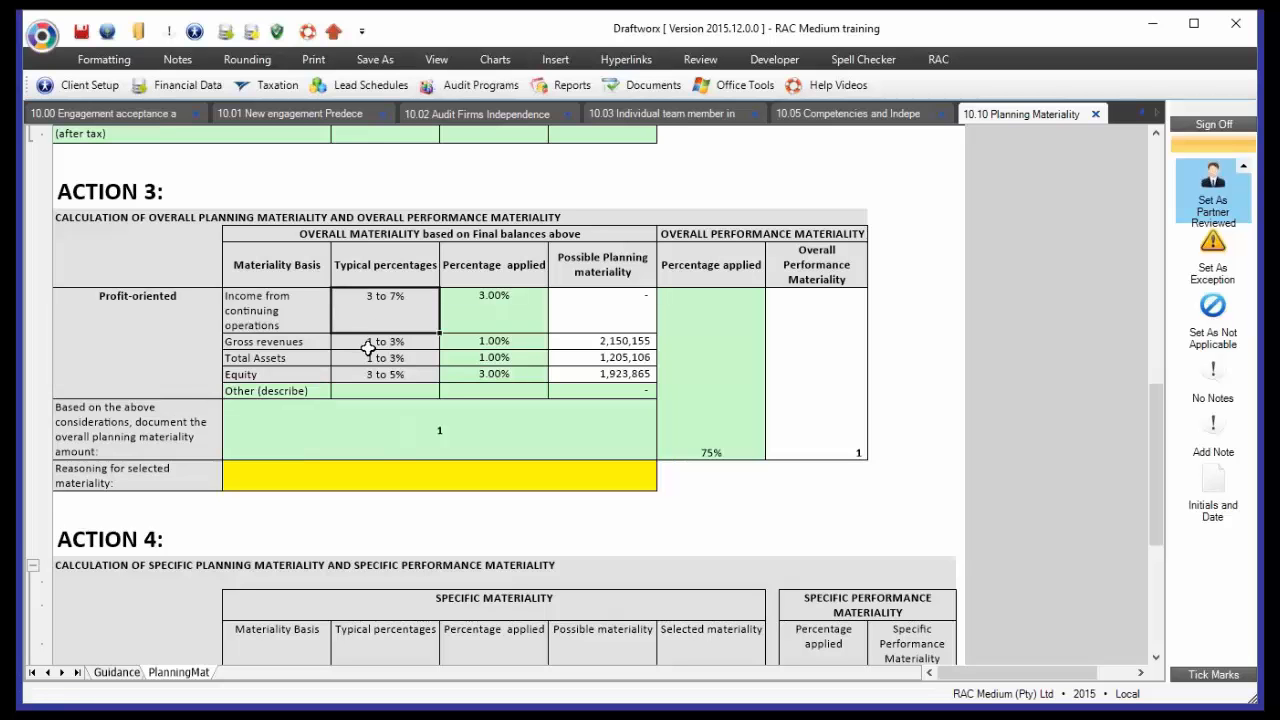
click(371, 343)
click(365, 358)
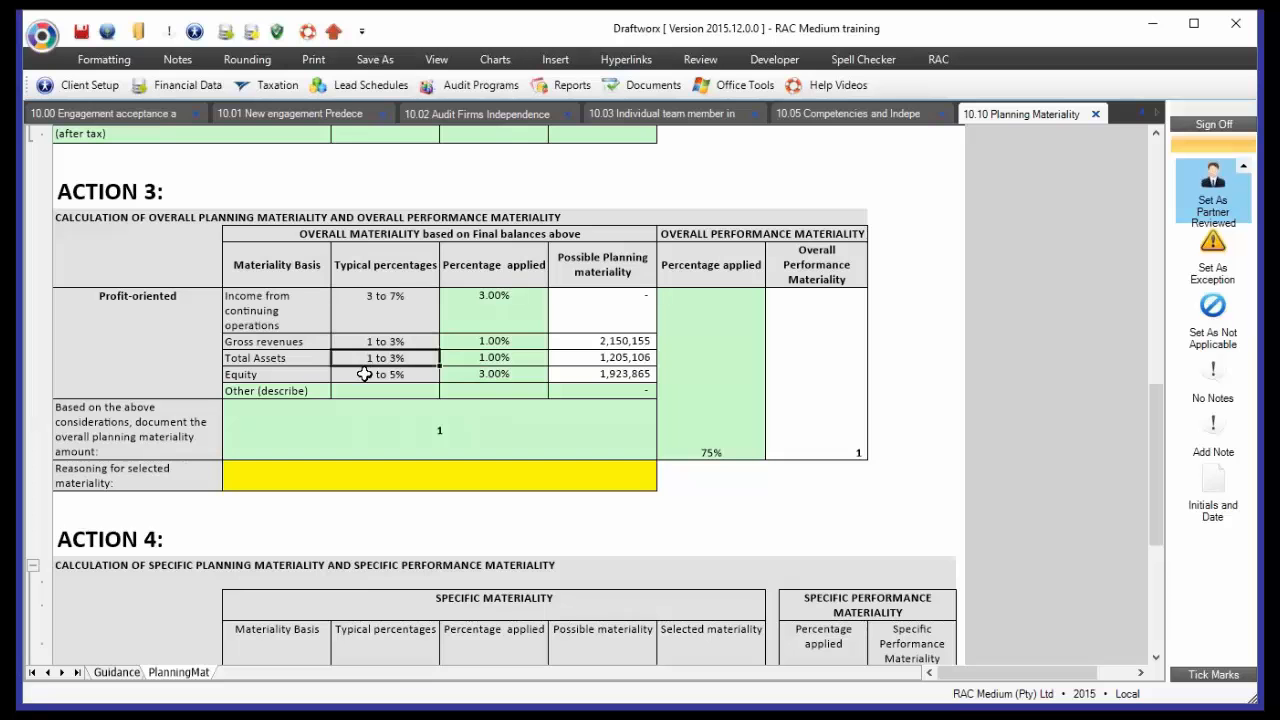
click(366, 375)
Set the percentage applied to gross revenues to 3% in the Action 3 overall materiality calculation
click(497, 342)
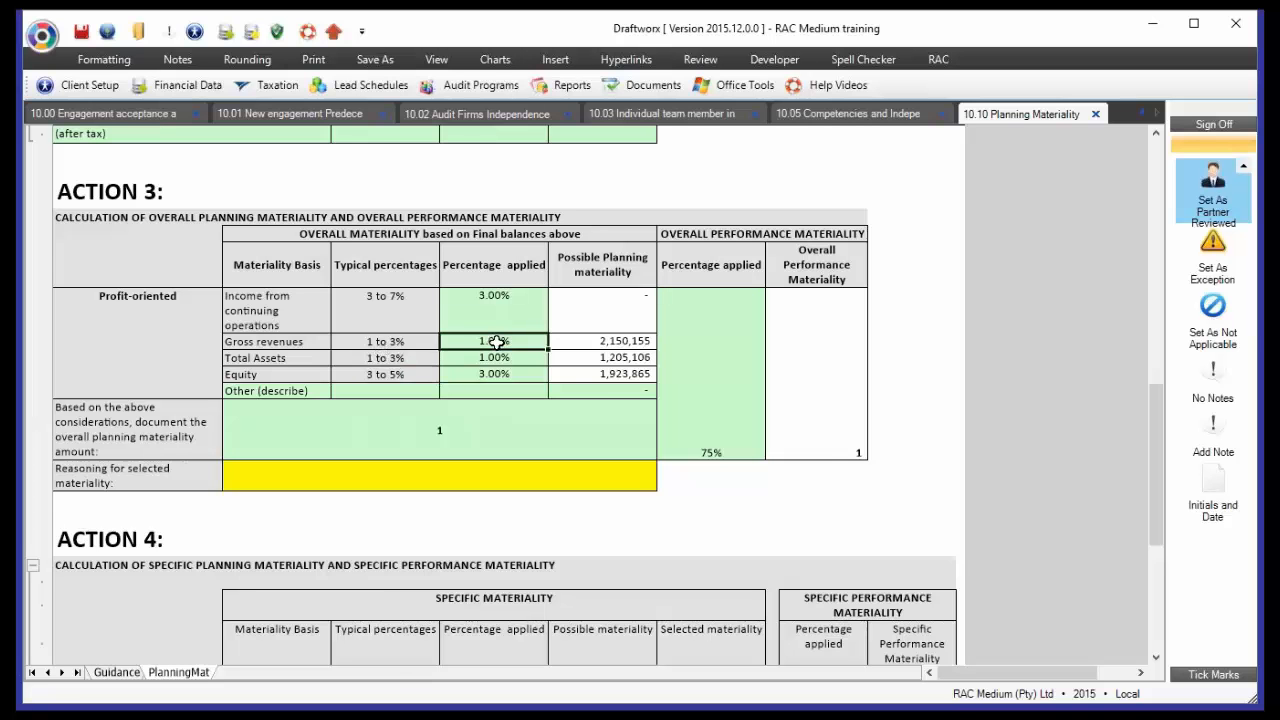
text(3)
key(Return)
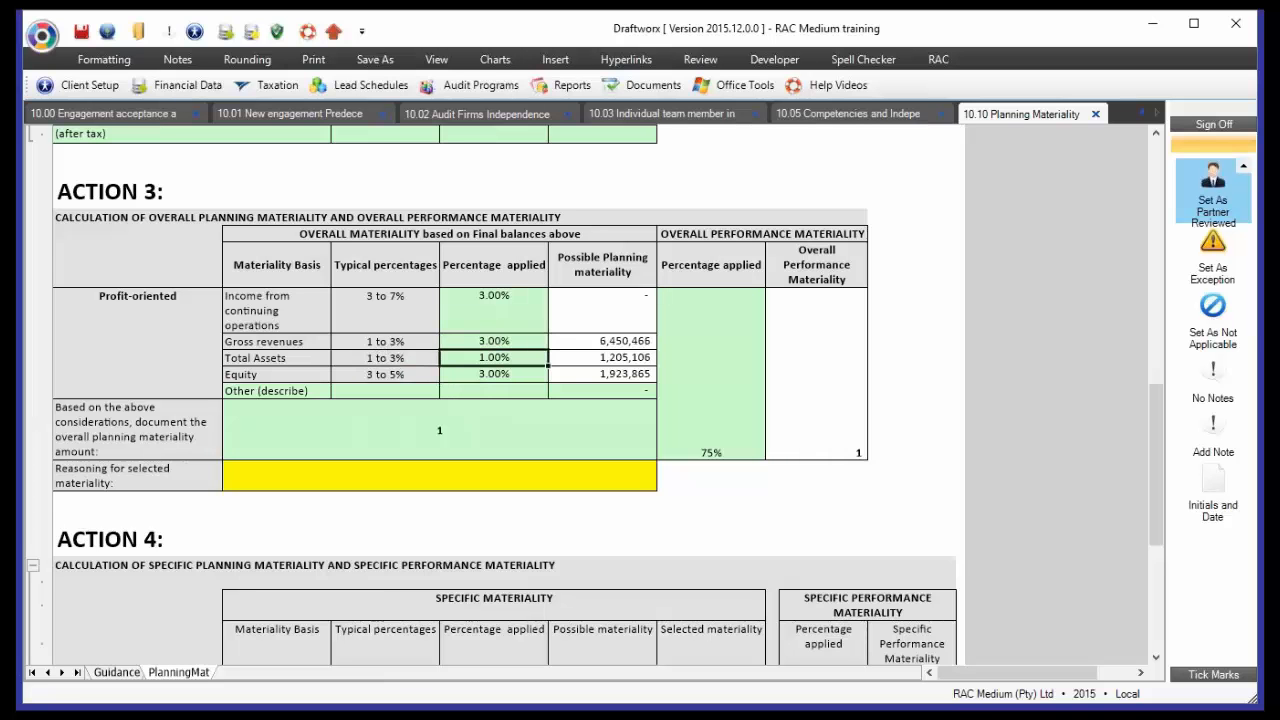
Try to set the percentage applied to gross revenues to 4%, and discard the entry
click(528, 340)
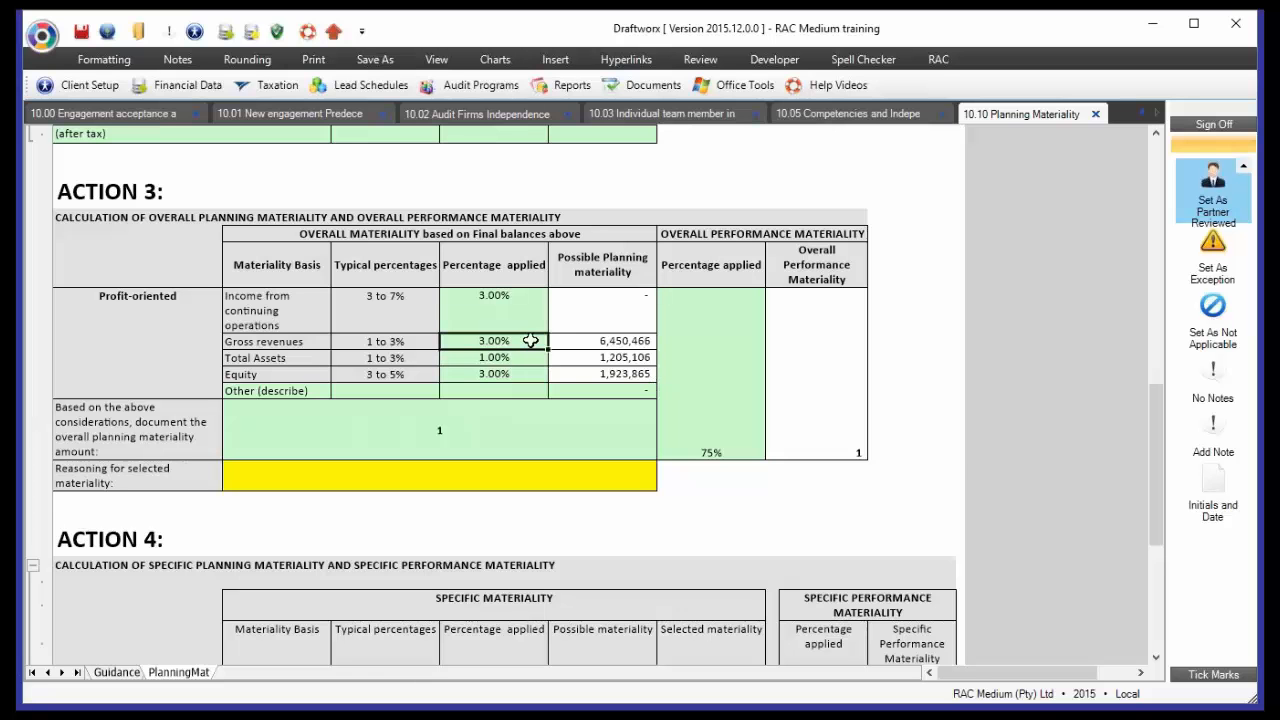
text(4)
key(Return)
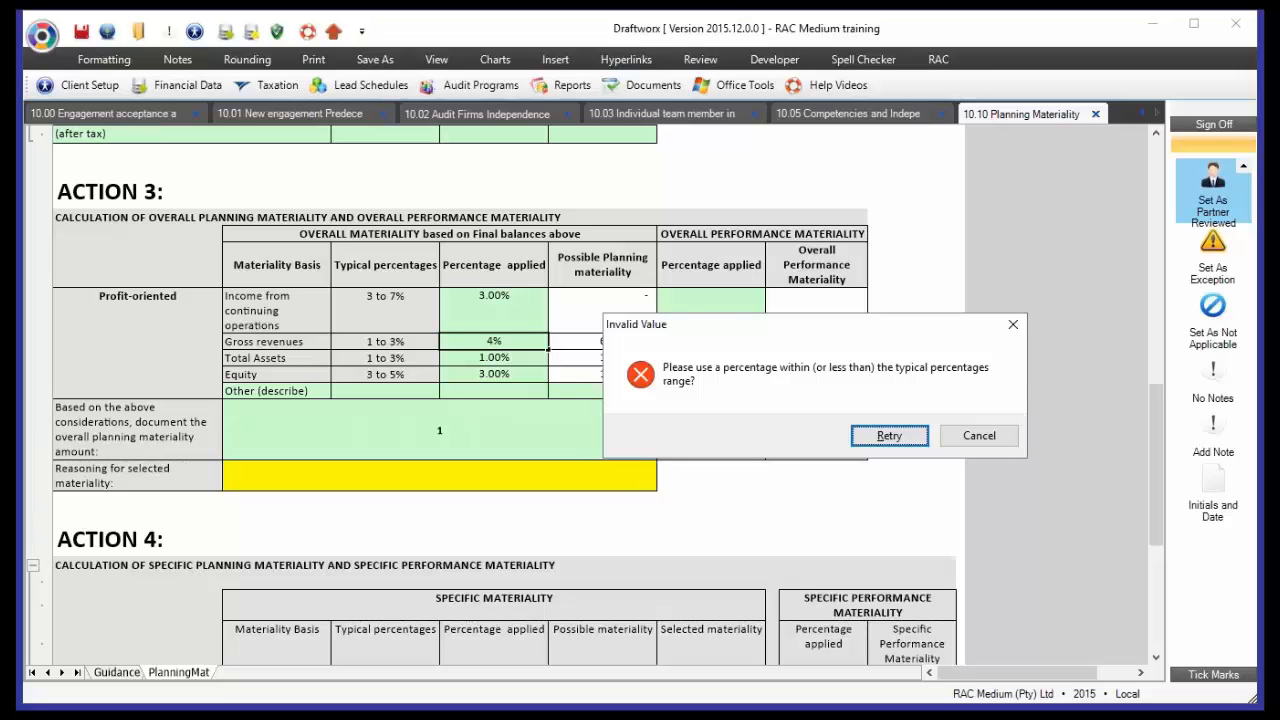
key(Tab)
key(Return)
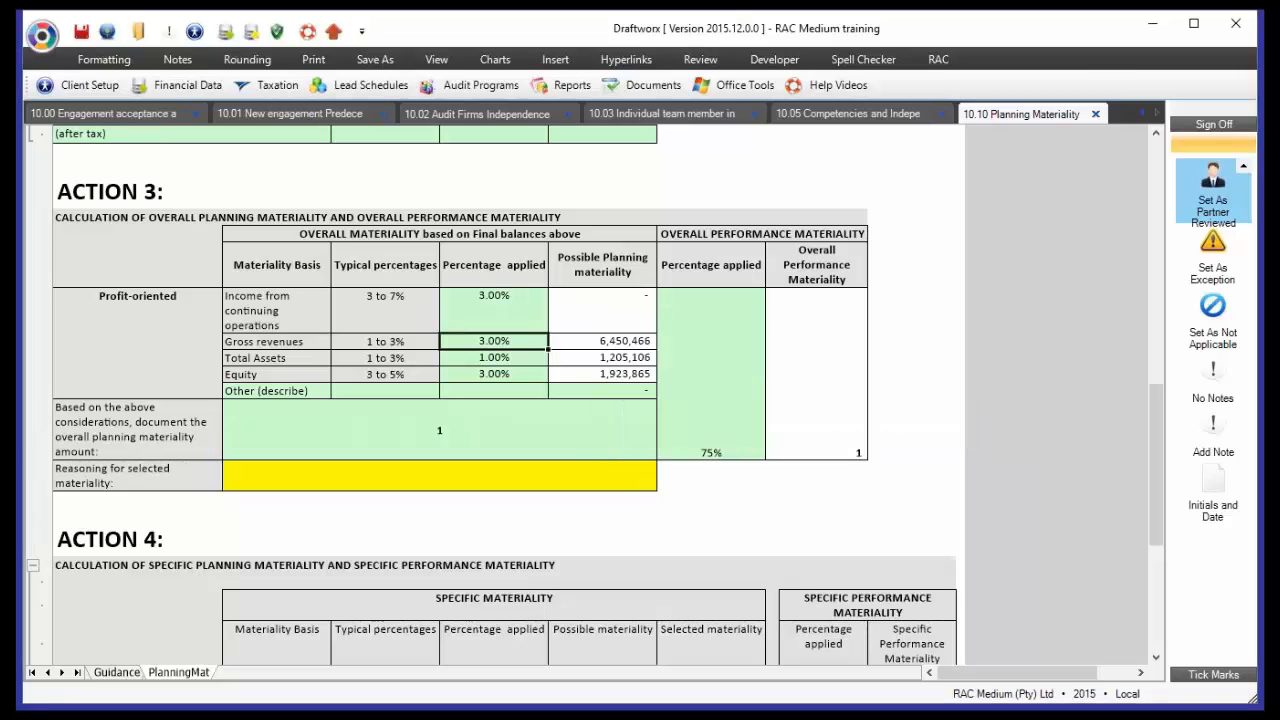
Enter 6,000,000 as the overall planning materiality amount, based on the possible planning materiality for gross revenues
click(576, 345)
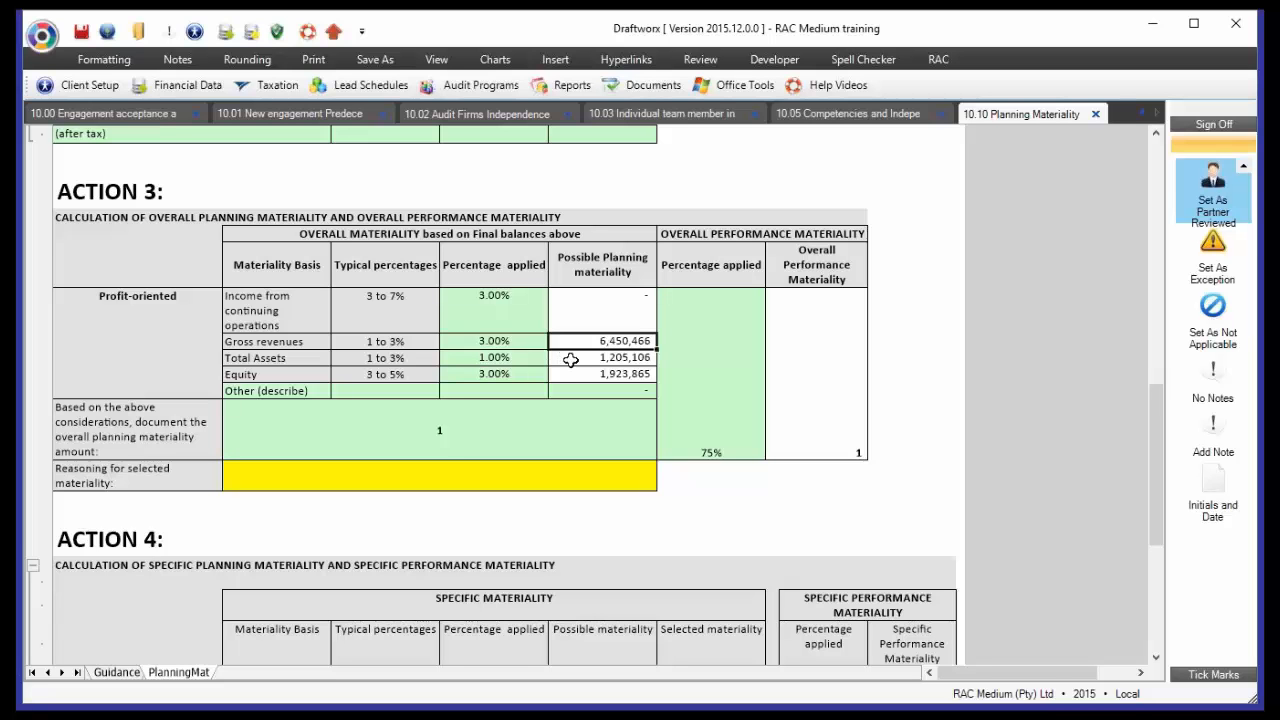
click(516, 429)
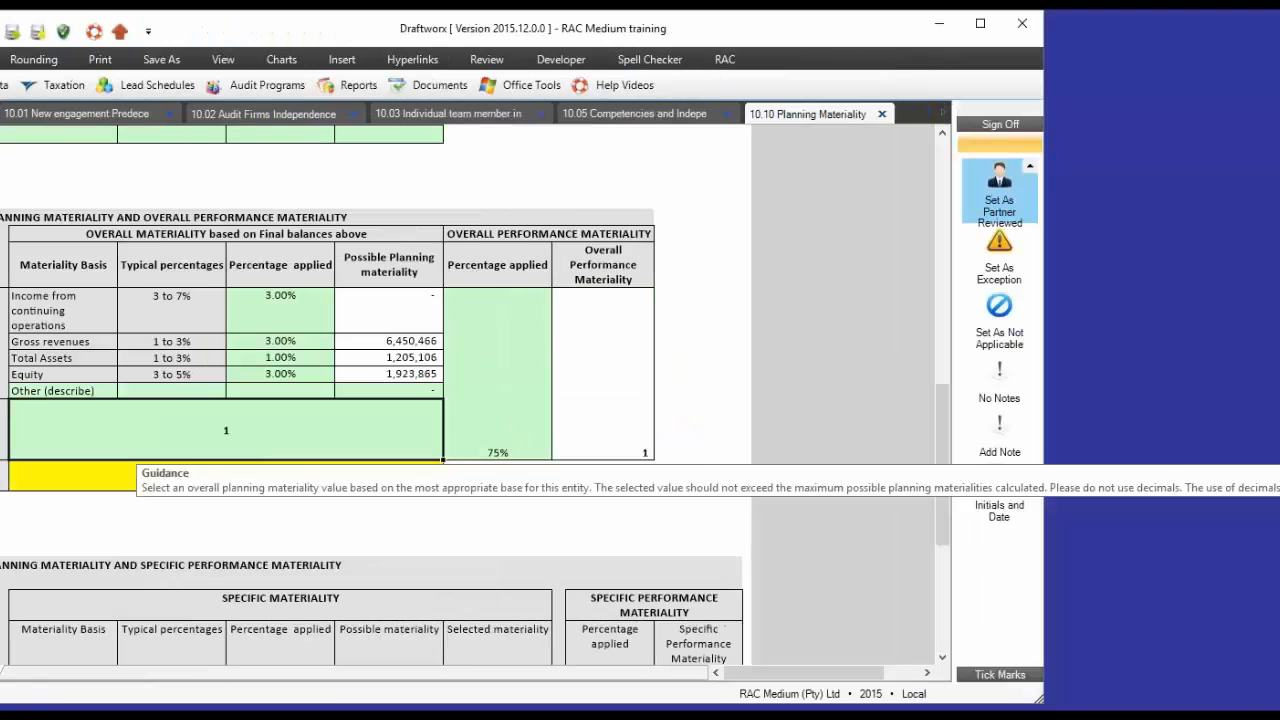
text(600000)
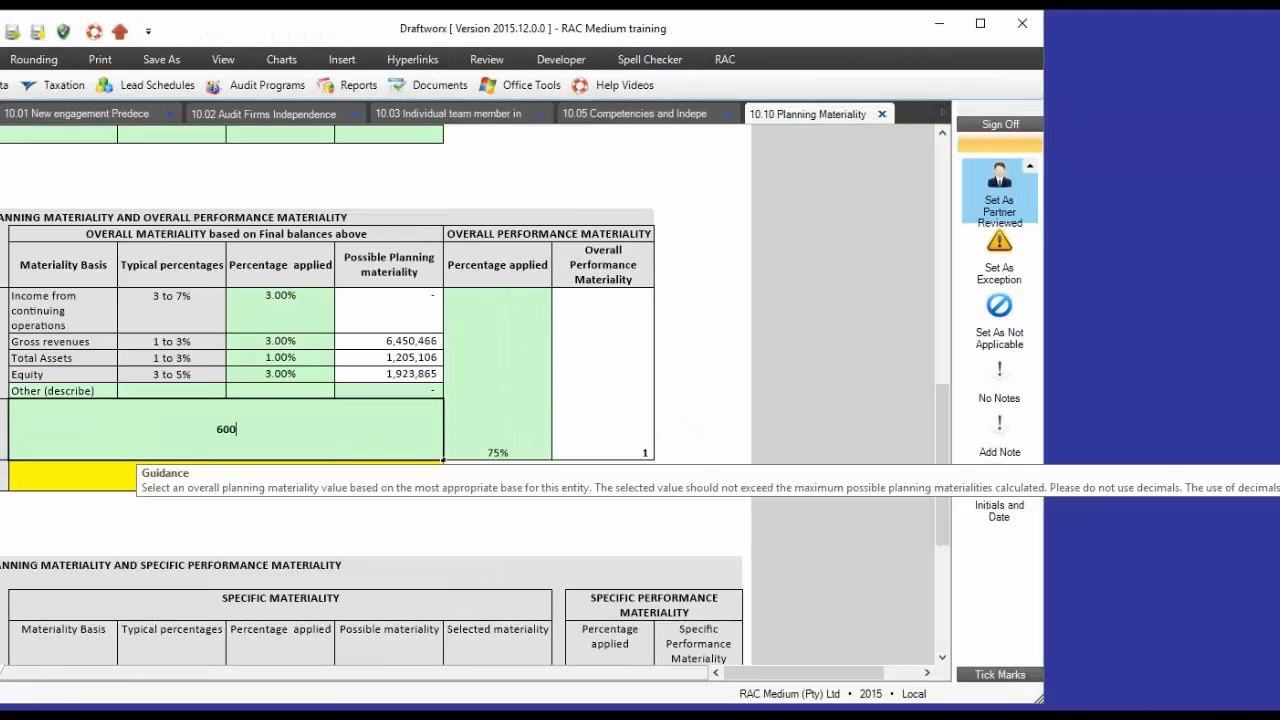
text(0)
key(Return)
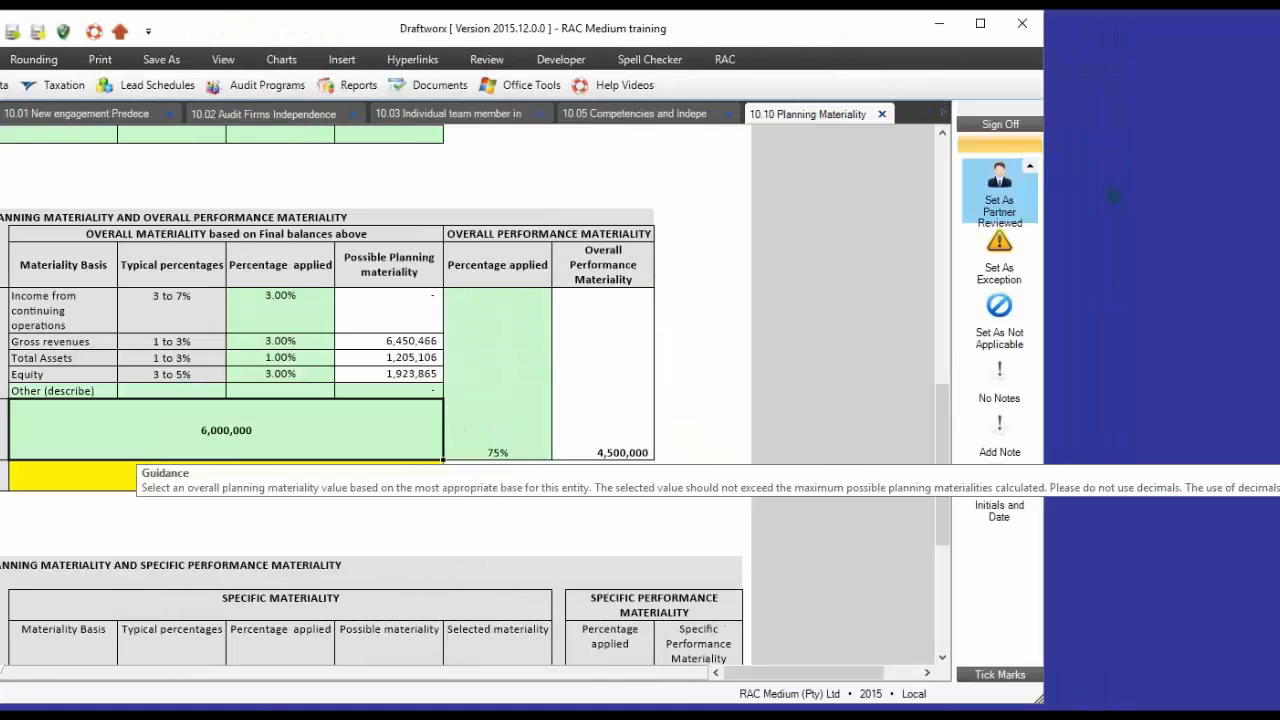
Try 7,000,000 as the overall planning materiality amount and correct it back to 6,000,000
click(520, 429)
text(7000)
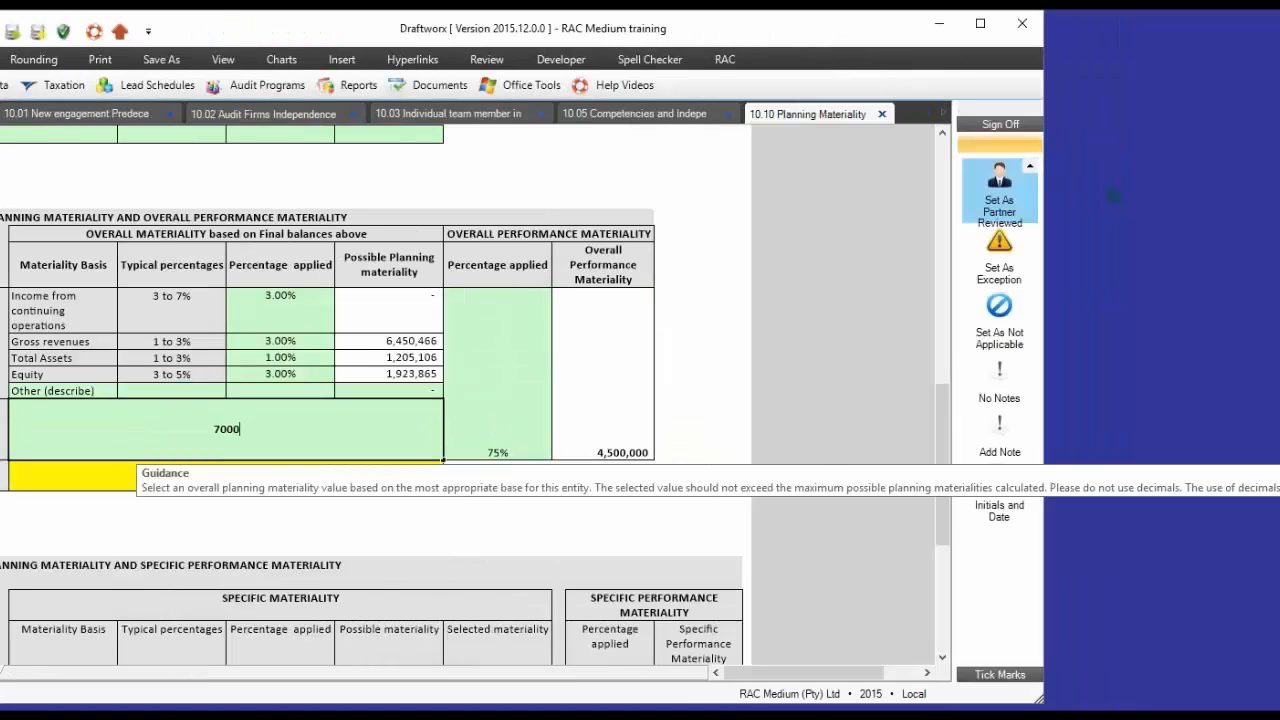
text(000)
key(Return)
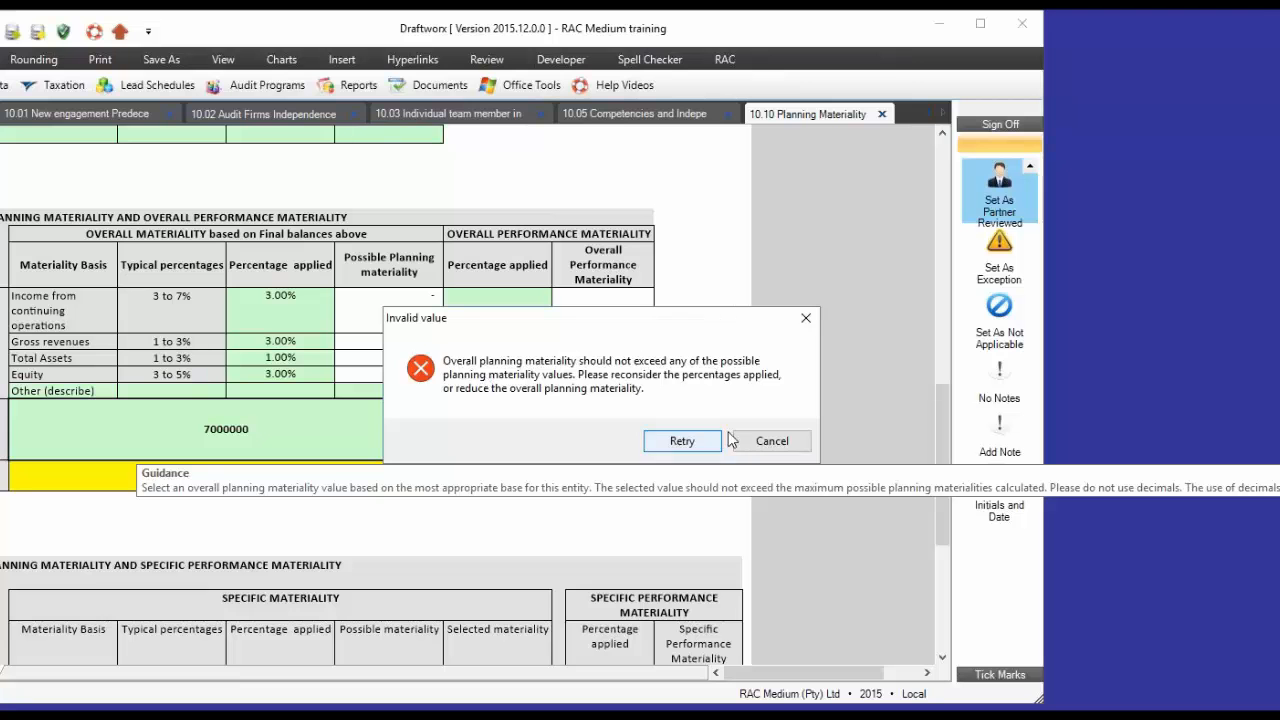
click(682, 441)
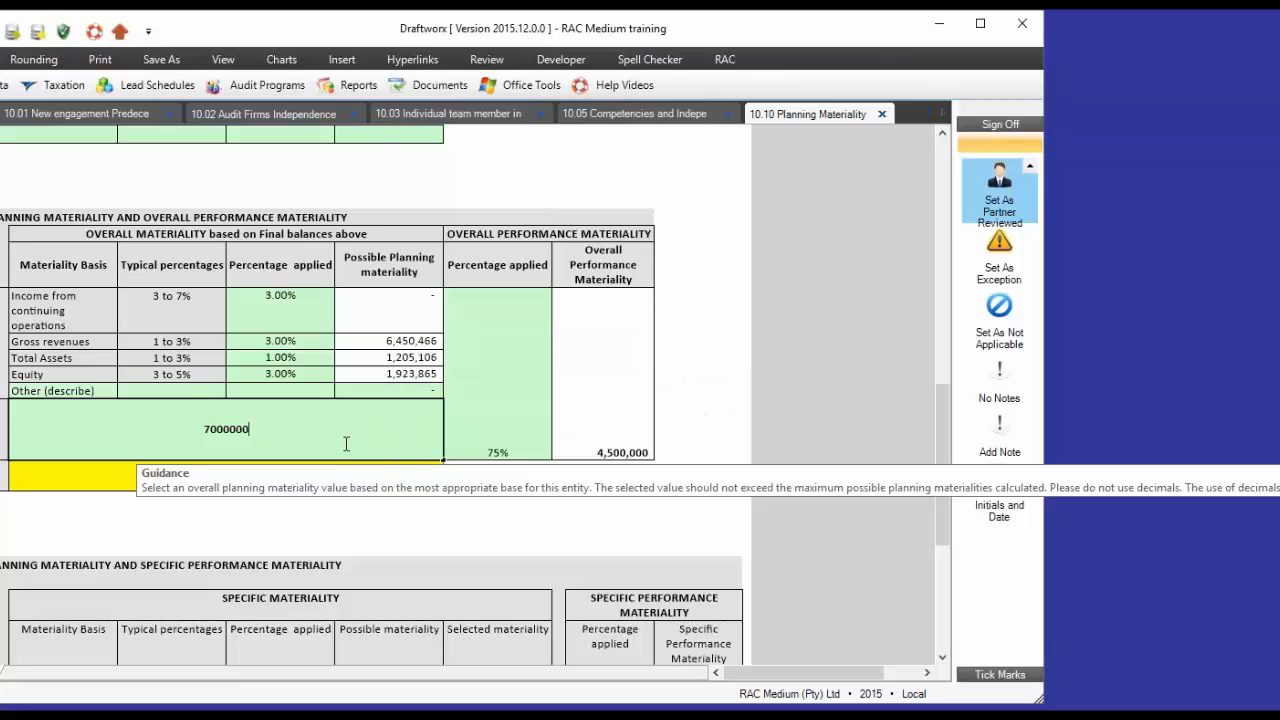
click(210, 429)
key(BackSpace)
text(6)
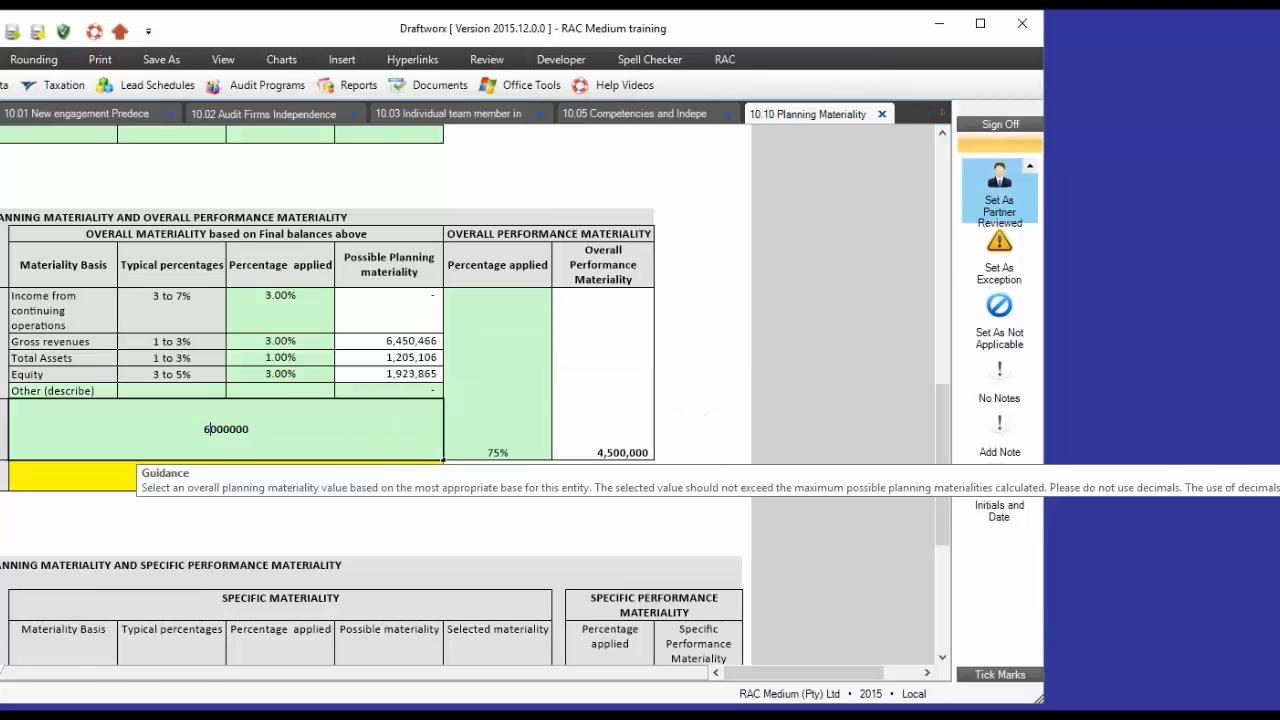
Enter "Document reasons" as the reasoning for the selected materiality in Action 3
click(71, 478)
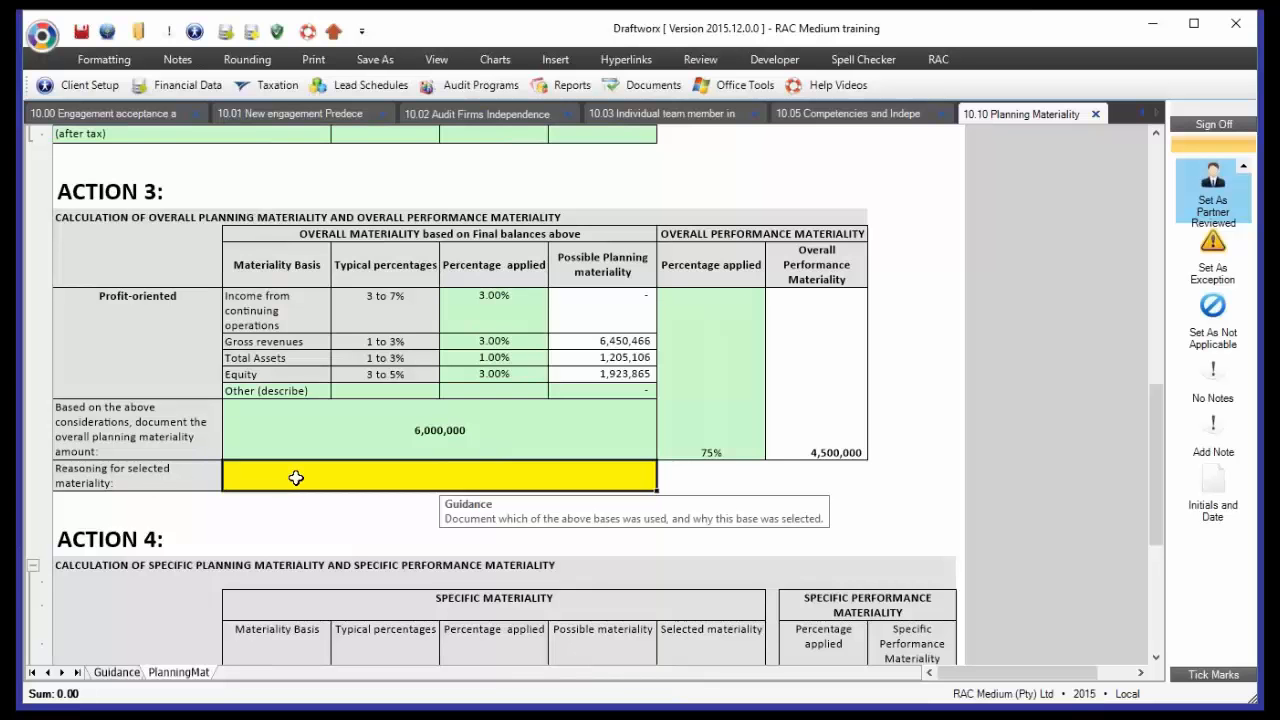
text(Document e)
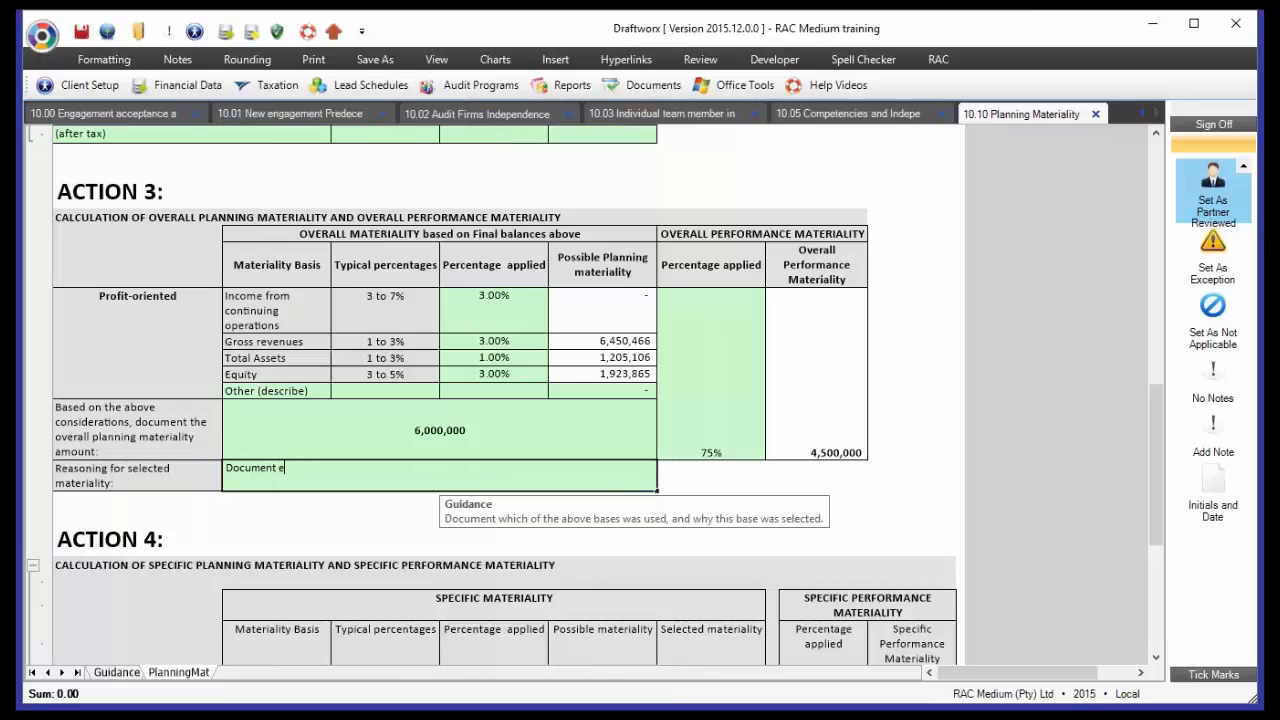
key(BackSpace)
text(reasons)
key(Return)
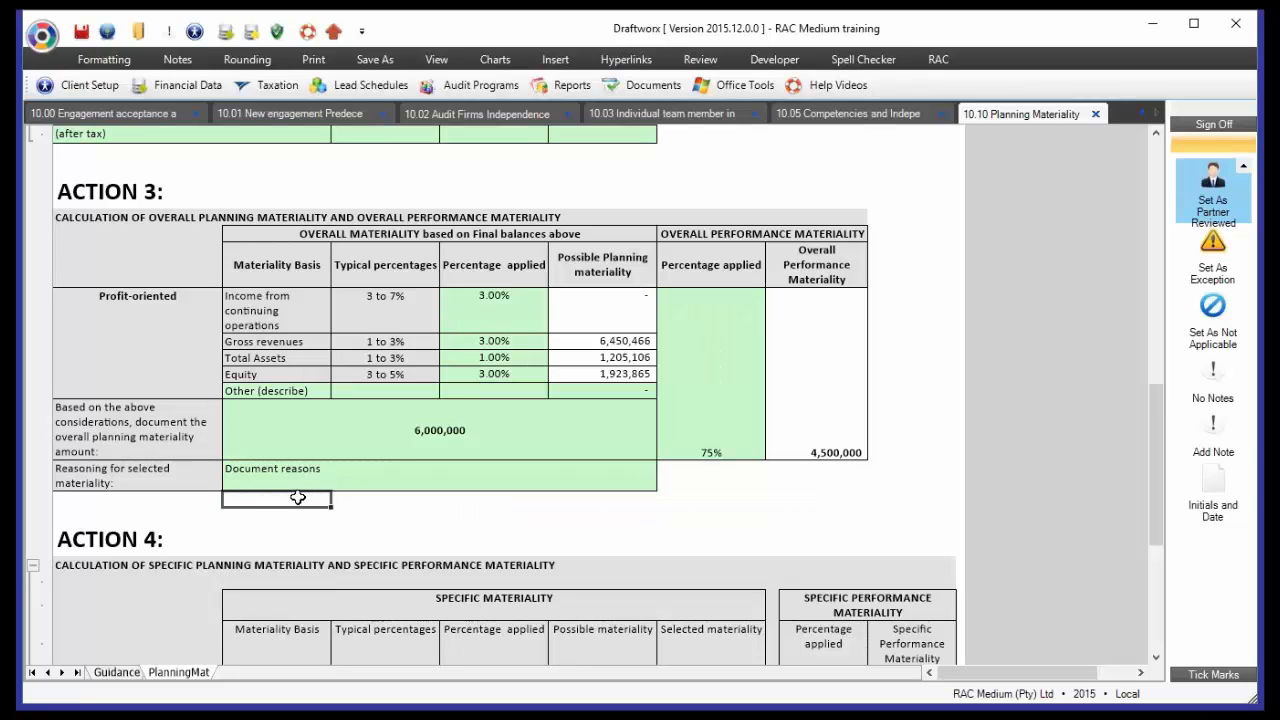
Enter 1,200,000 as the selected specific materiality for total assets in Action 4
scroll(326, 478, down, 3)
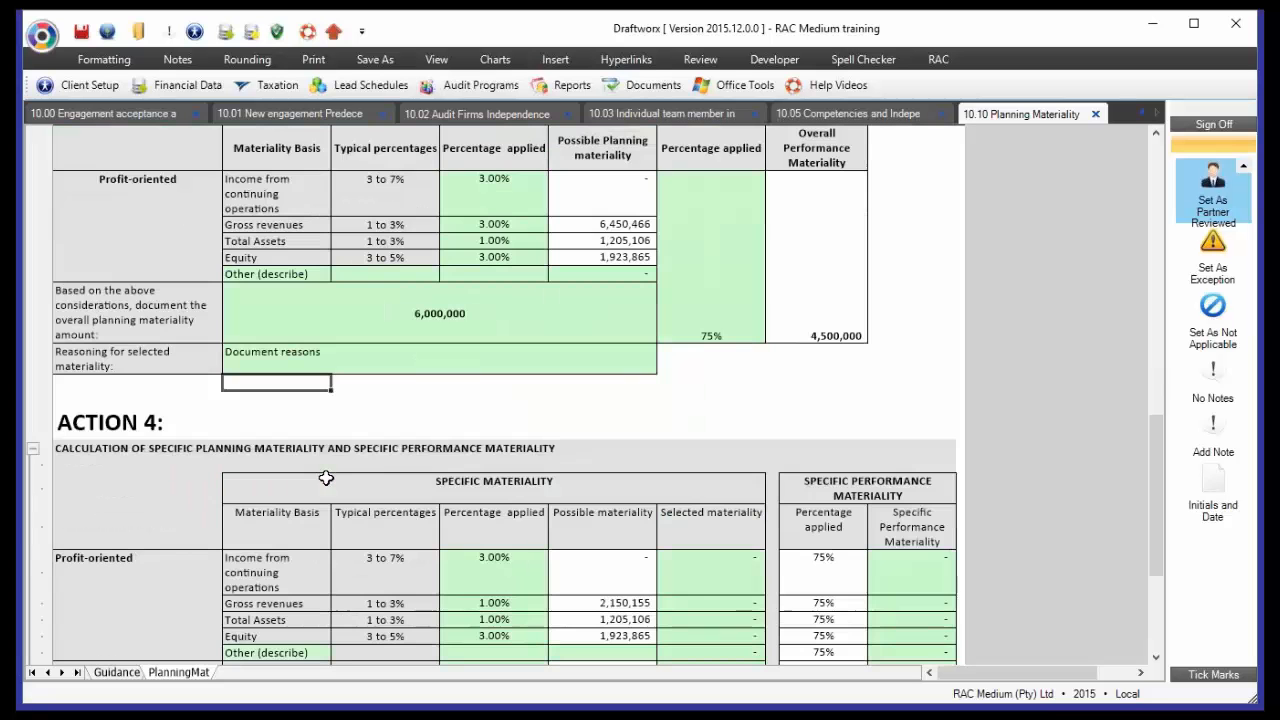
scroll(545, 416, up, 1)
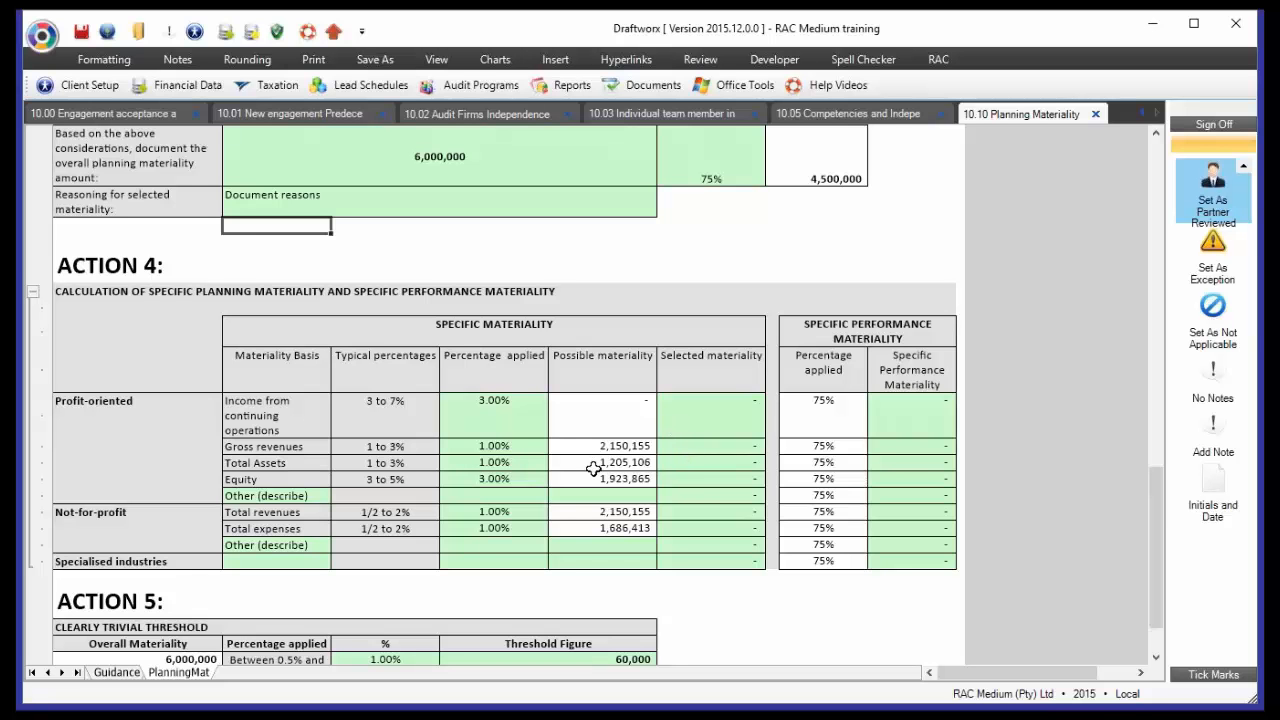
click(667, 463)
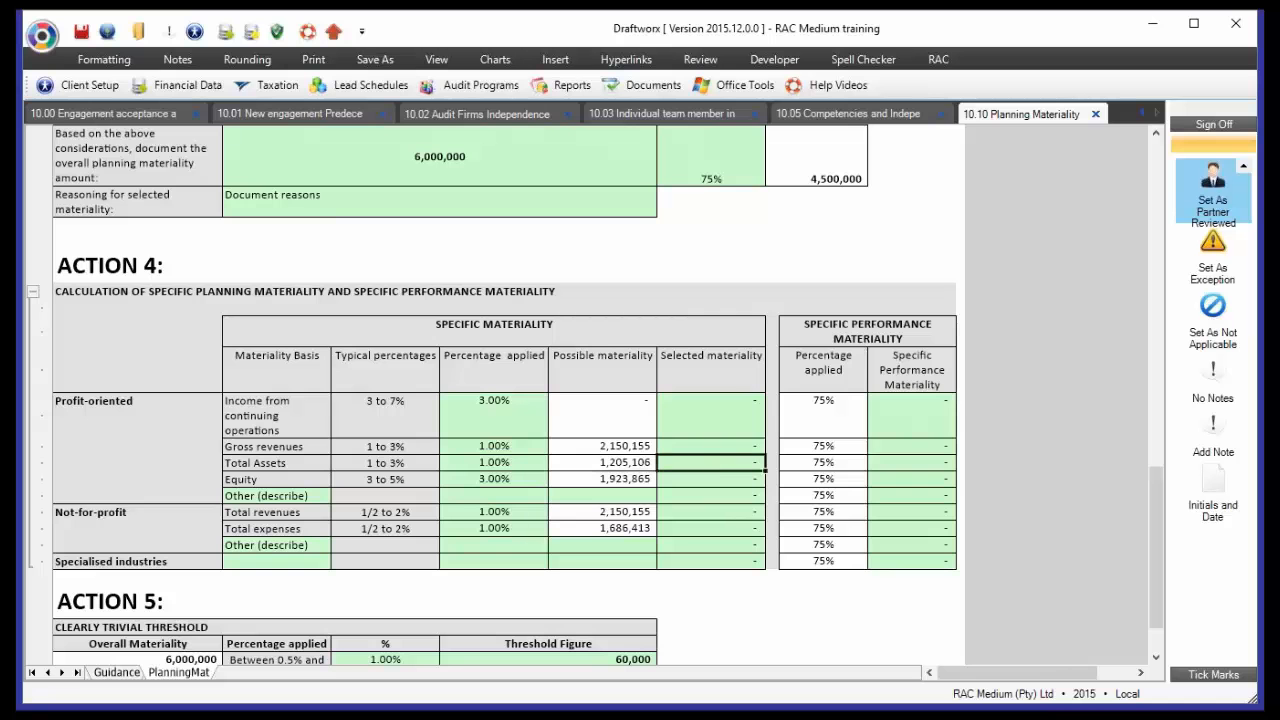
text(1200000)
key(Return)
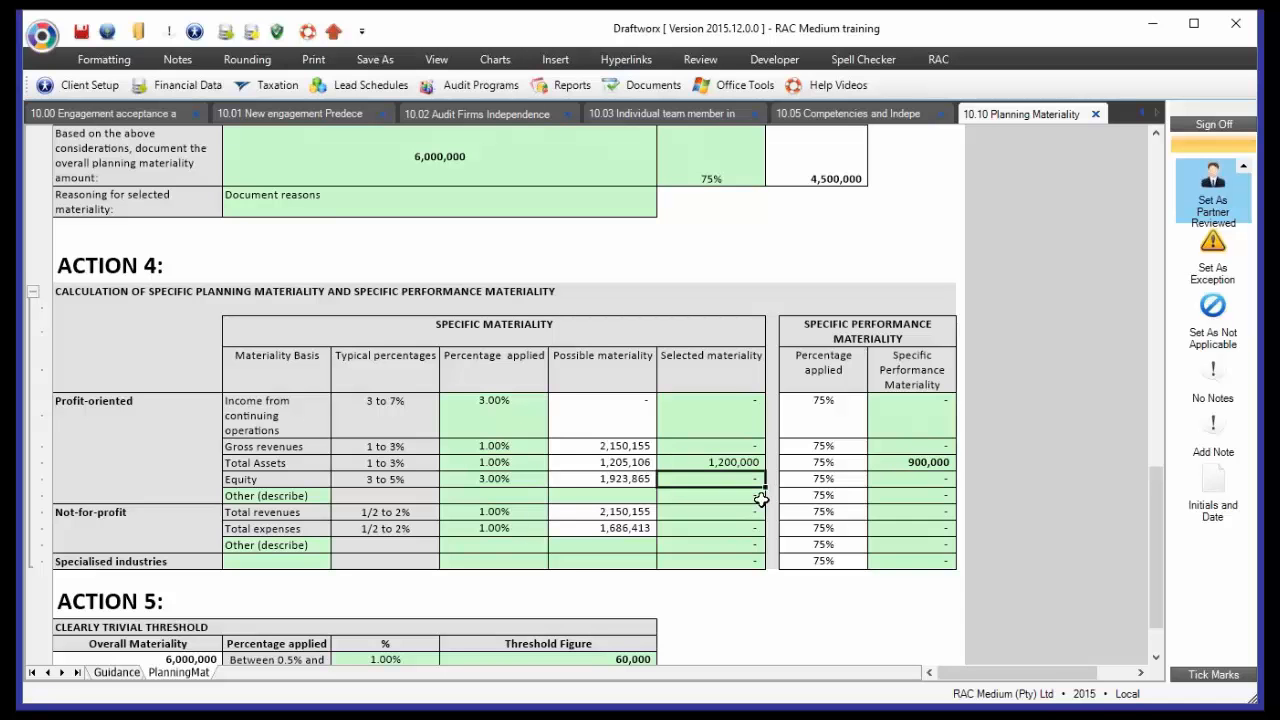
Set the percentage applied to gross revenues in the Action 4 specific materiality table to 3%
click(518, 449)
text(3)
key(Tab)
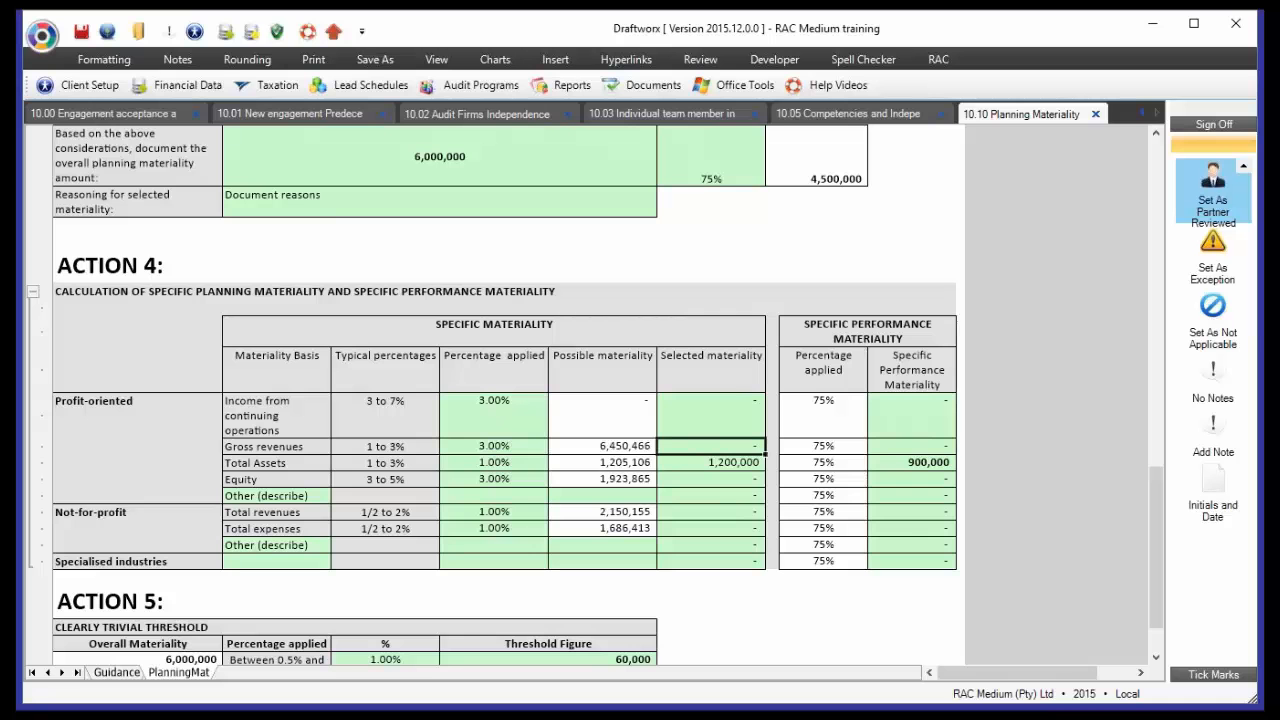
Try 6,100,000 as the selected specific materiality for gross revenues, and discard the entry
text(6100000)
key(Tab)
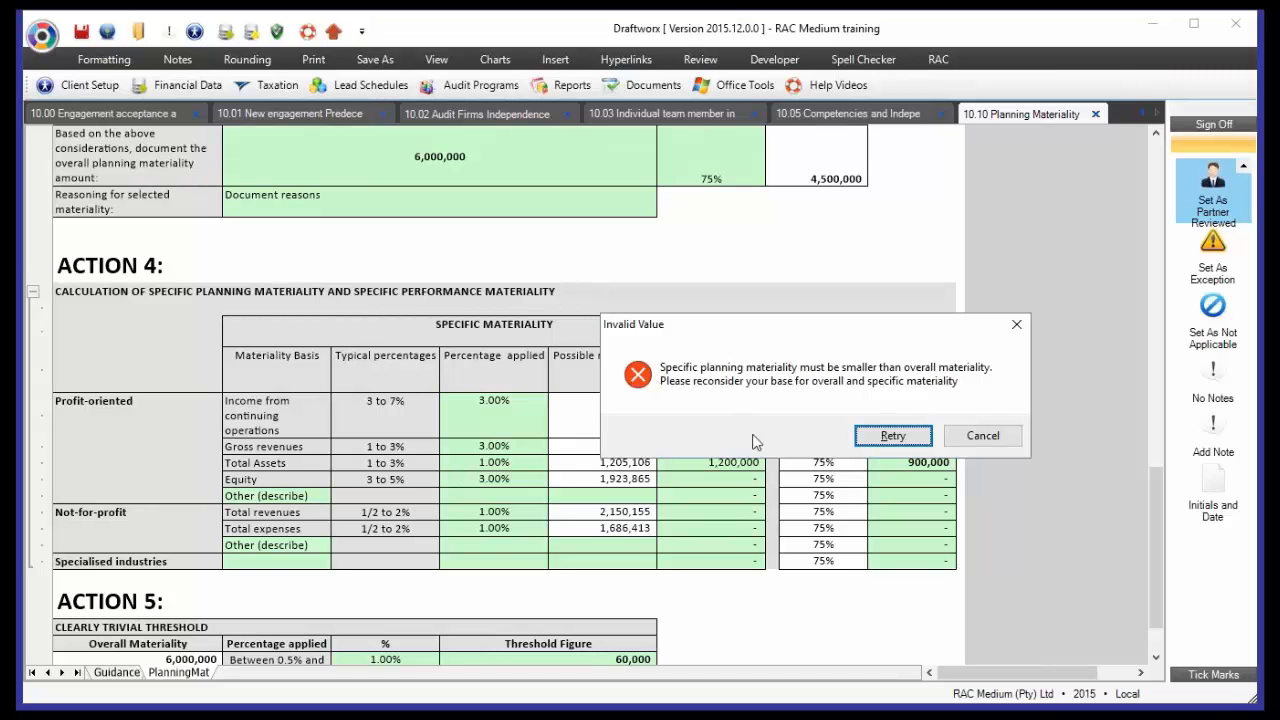
click(981, 435)
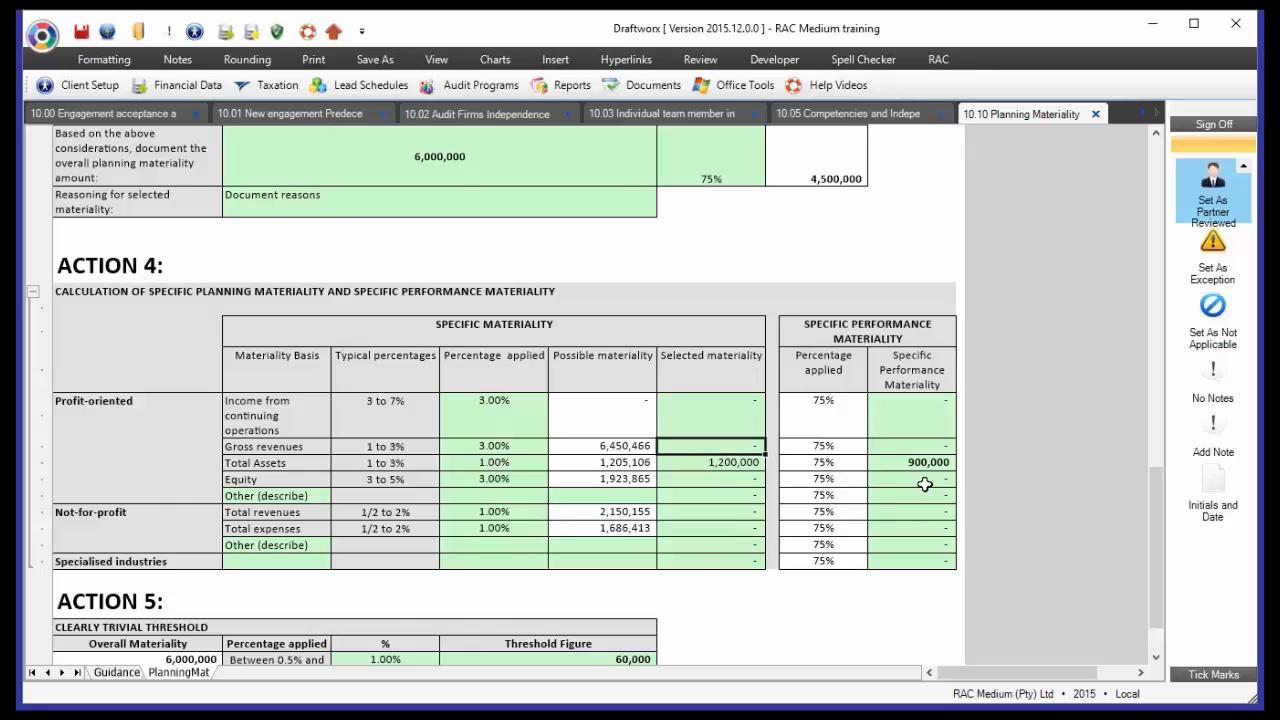
Review the clearly trivial threshold in Action 5 and select its comment cell for considerations on the percentage applied
scroll(670, 524, down, 3)
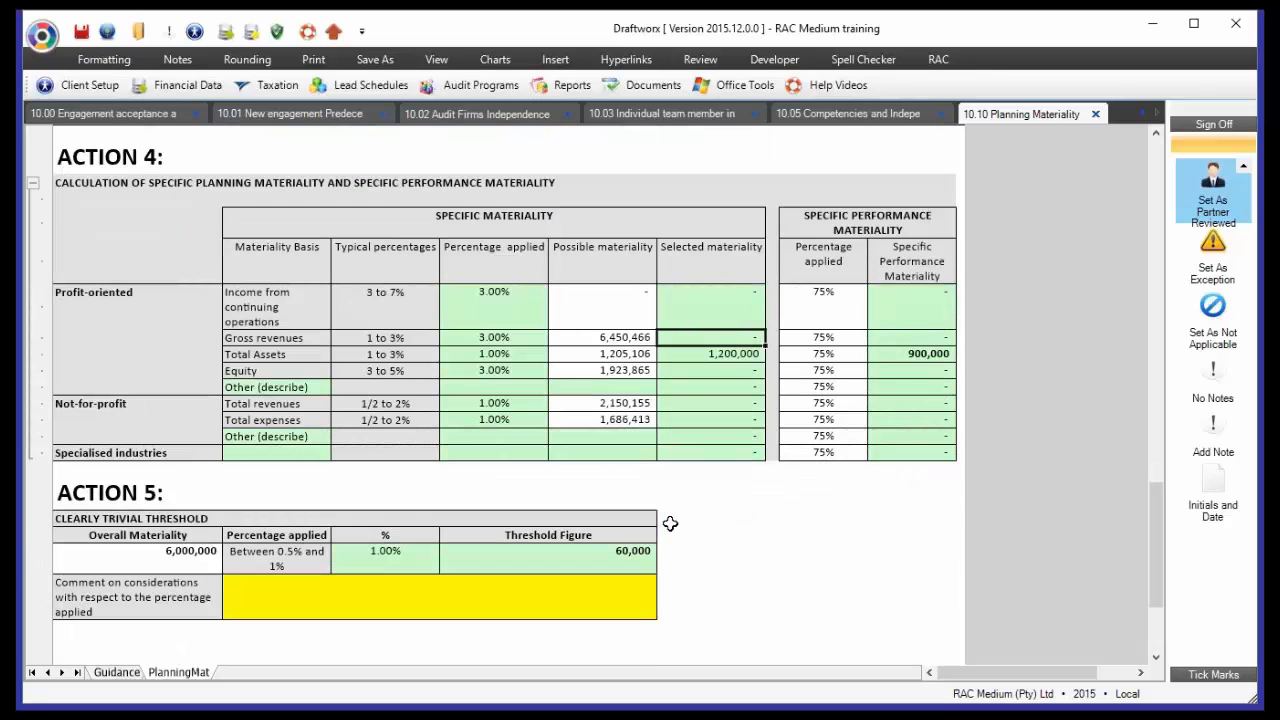
click(127, 516)
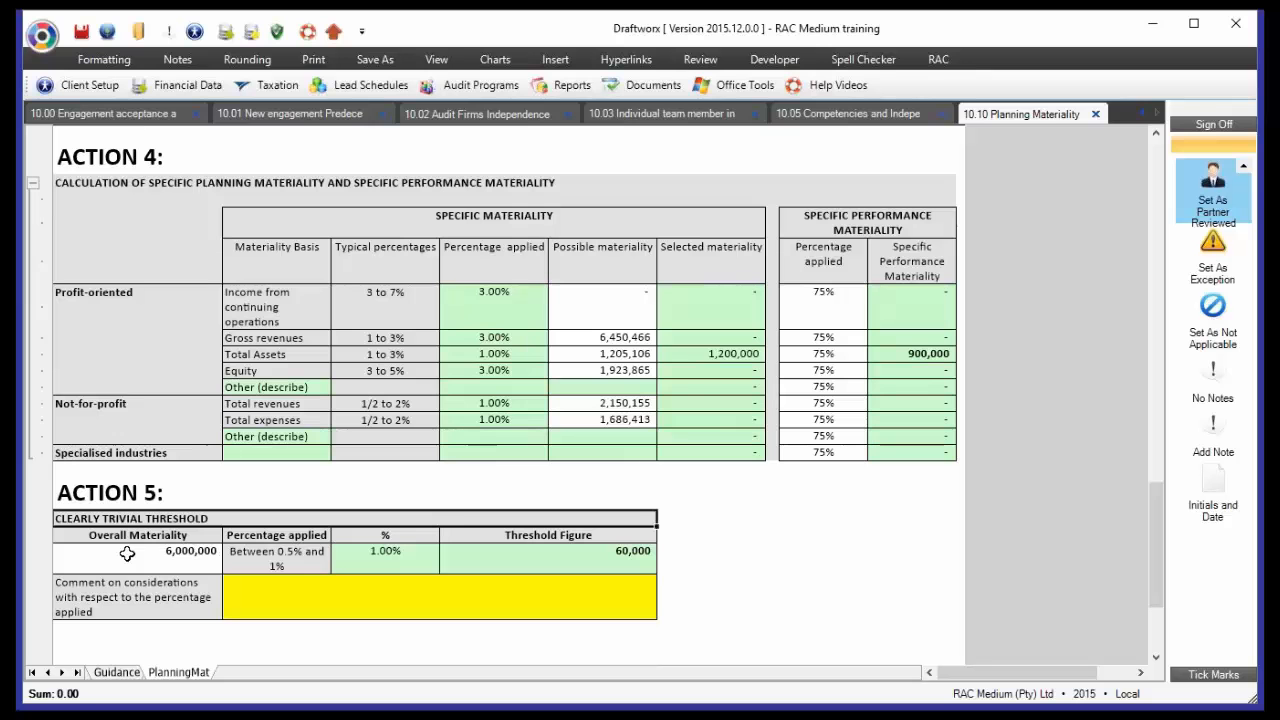
click(644, 566)
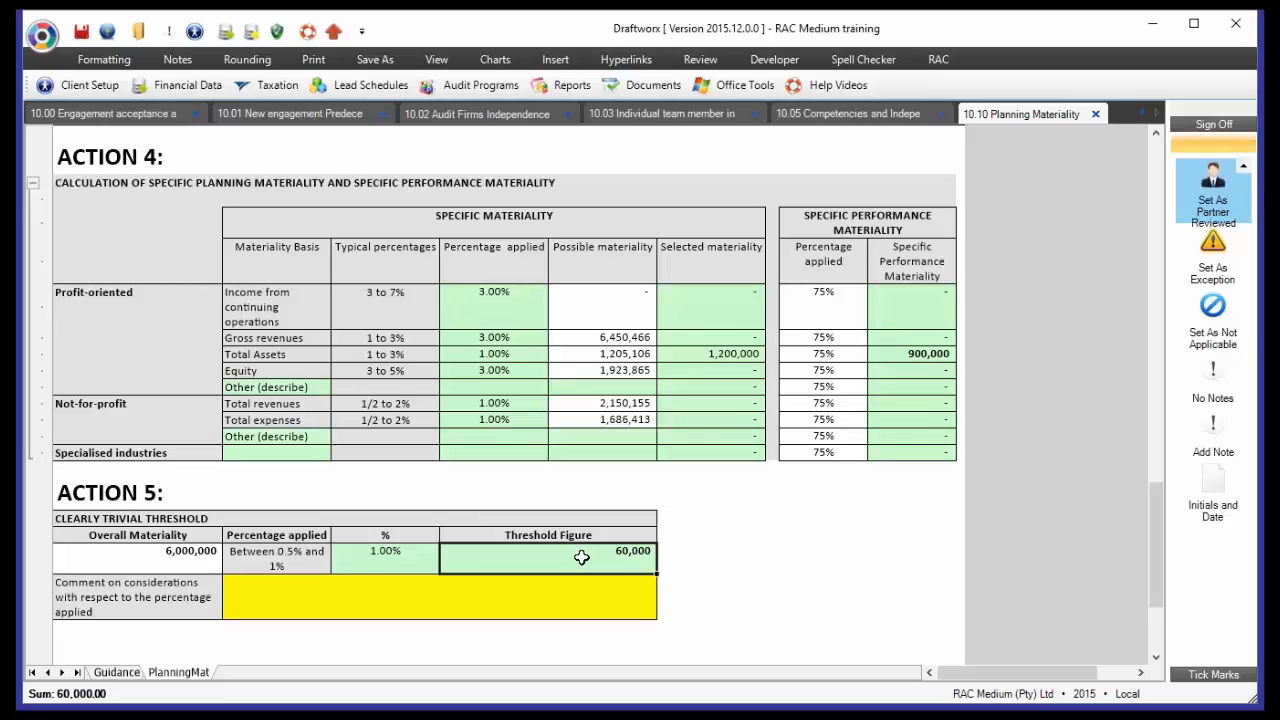
click(573, 602)
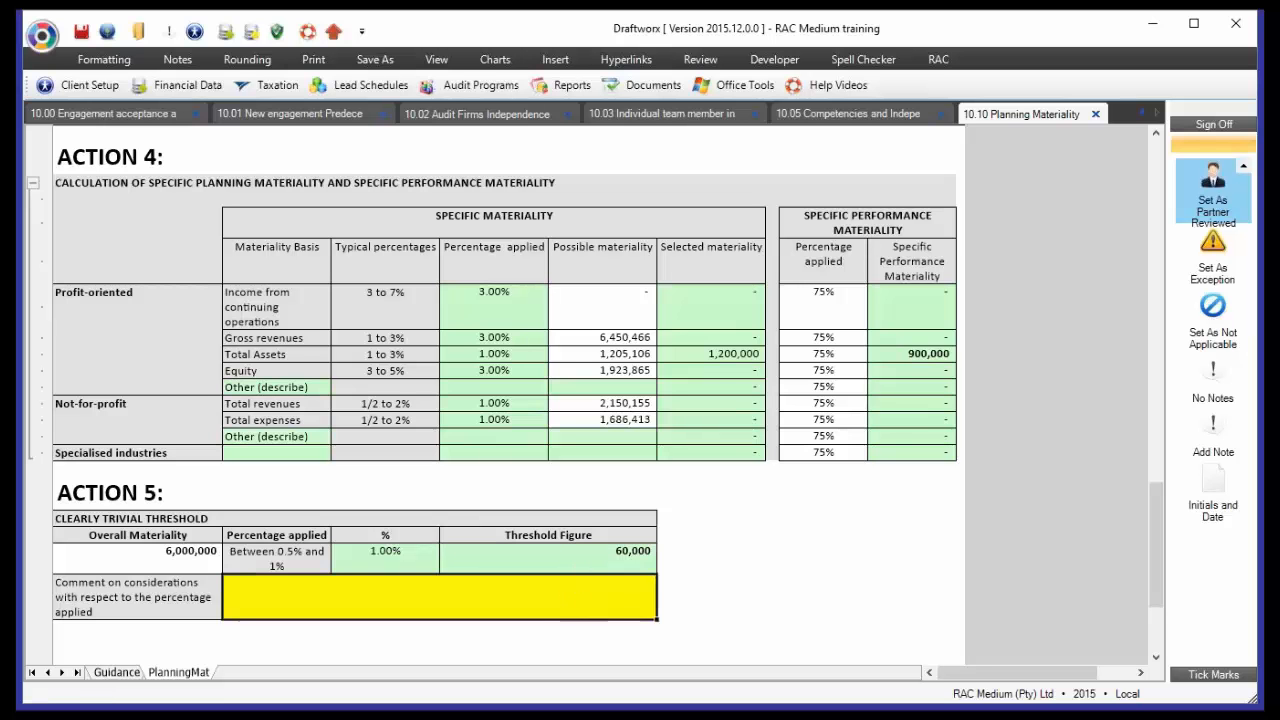